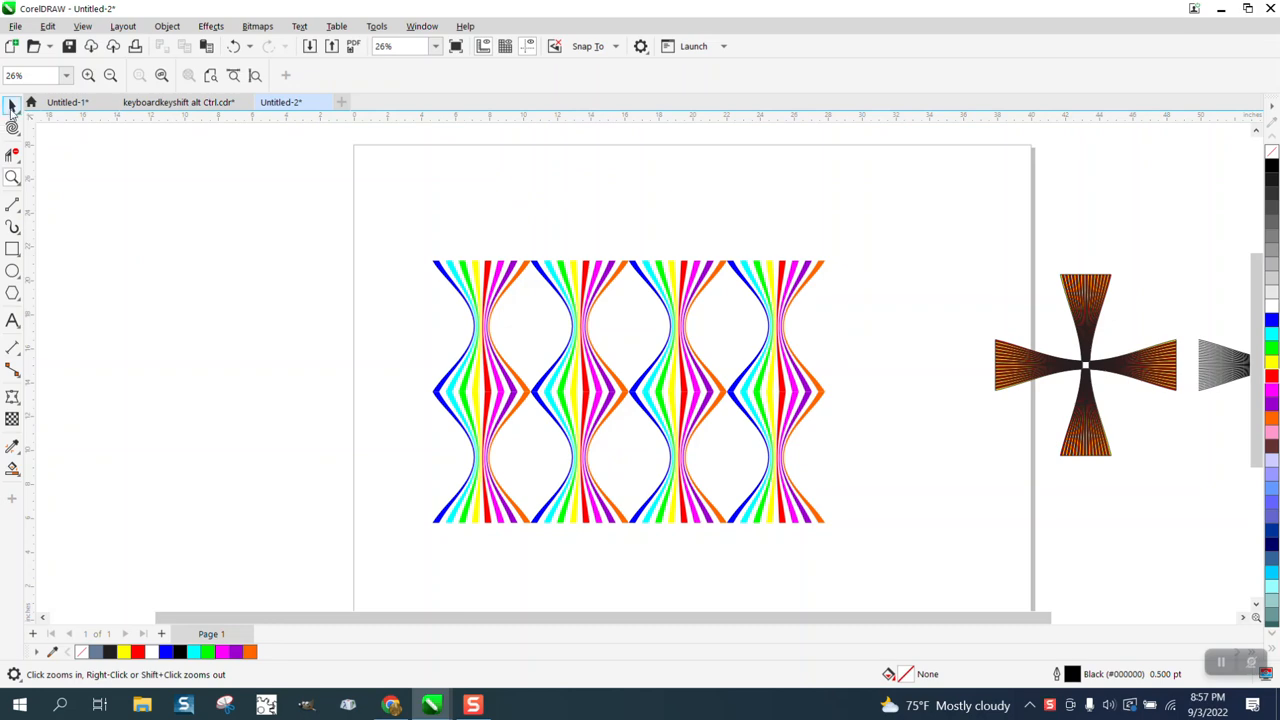
Move the rainbow wave pattern off the page into the empty area beyond the page's upper-left corner.
click(12, 104)
drag(398, 230, 889, 558)
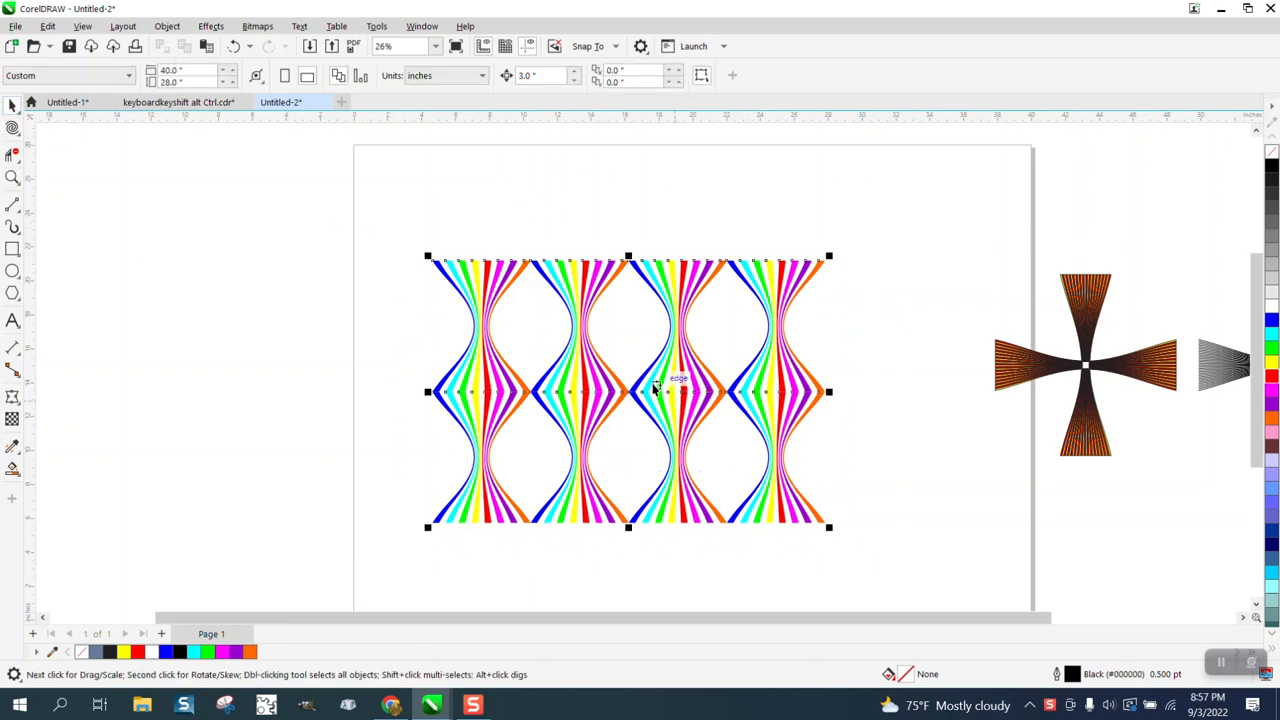
drag(648, 388, 283, 259)
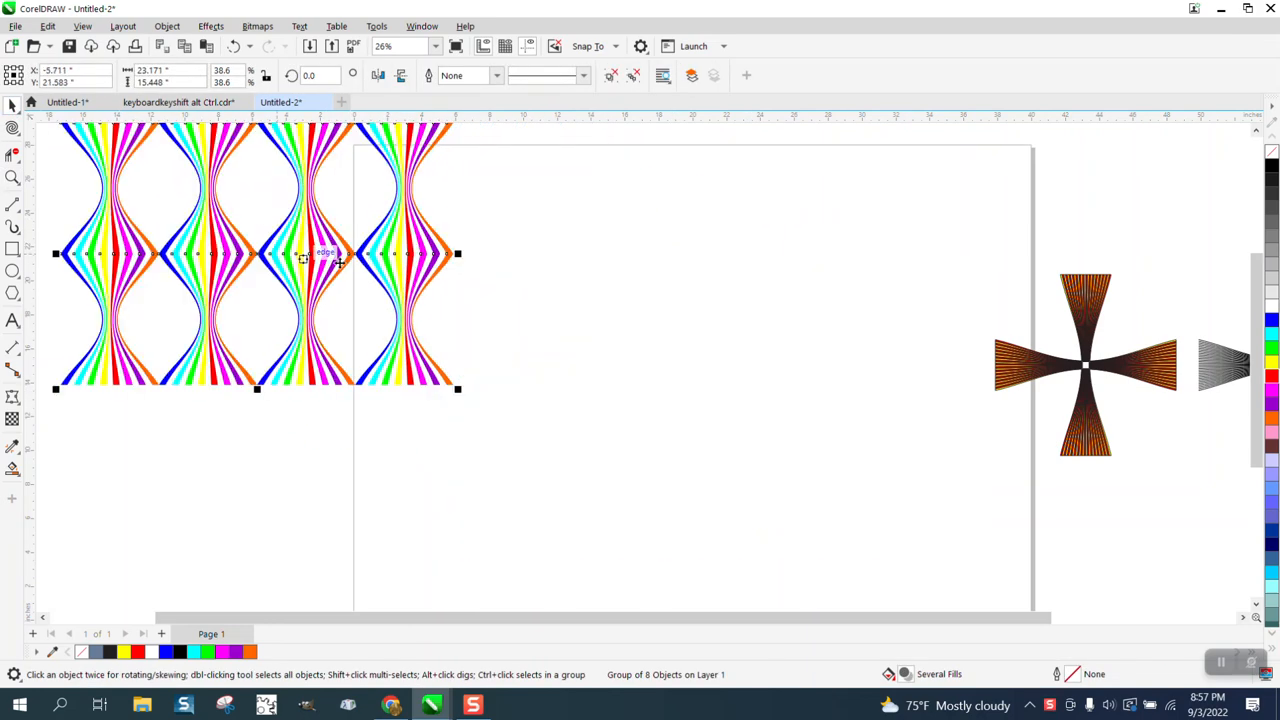
click(12, 177)
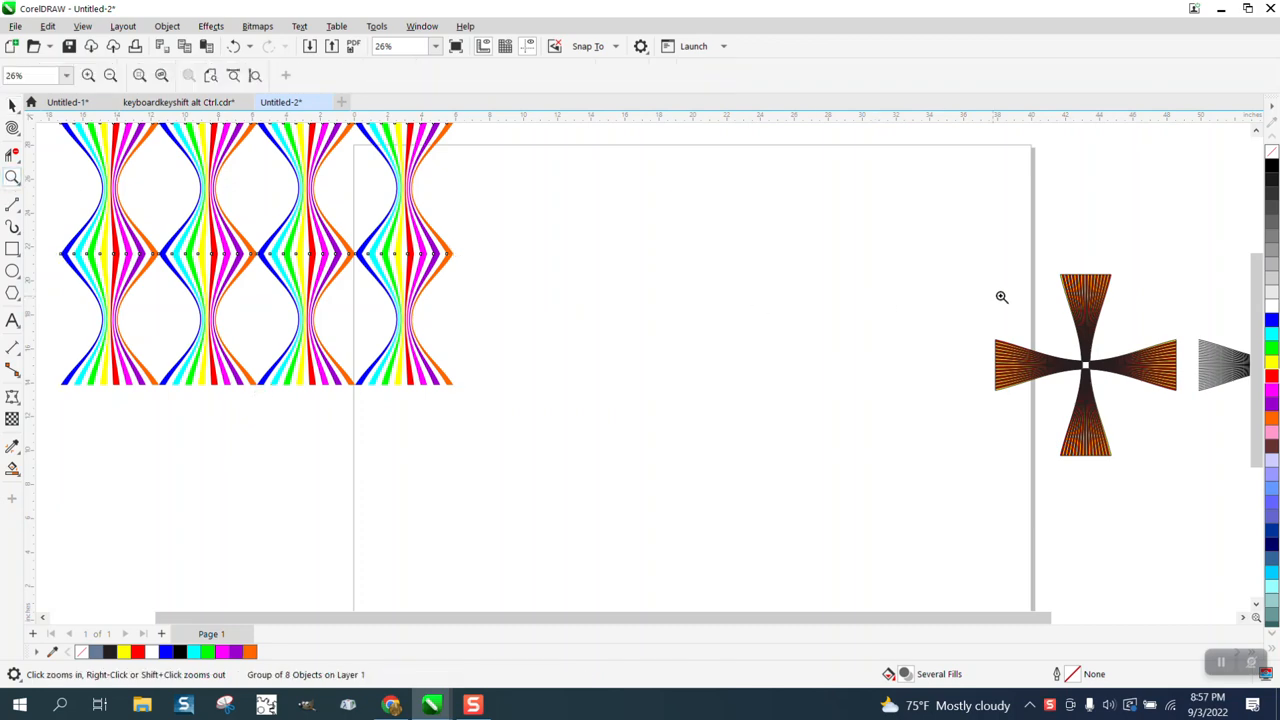
drag(1042, 277, 1157, 391)
right_click(737, 362)
right_click(743, 371)
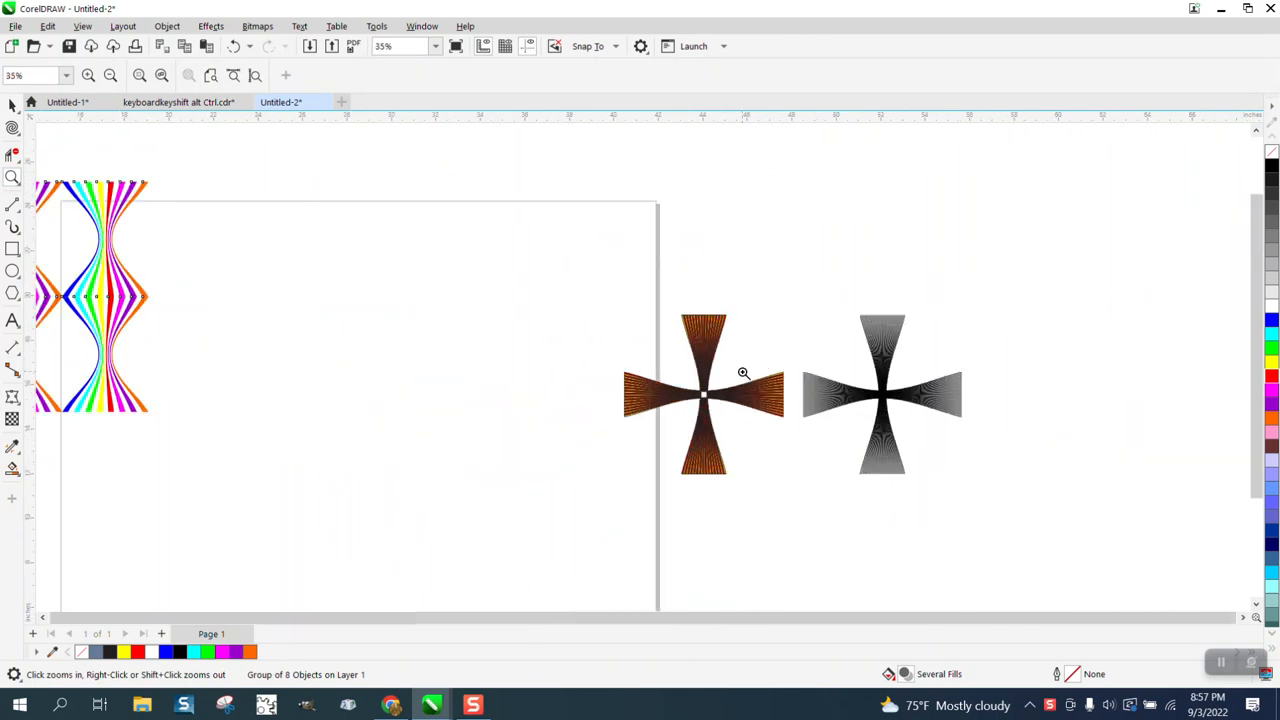
right_click(735, 377)
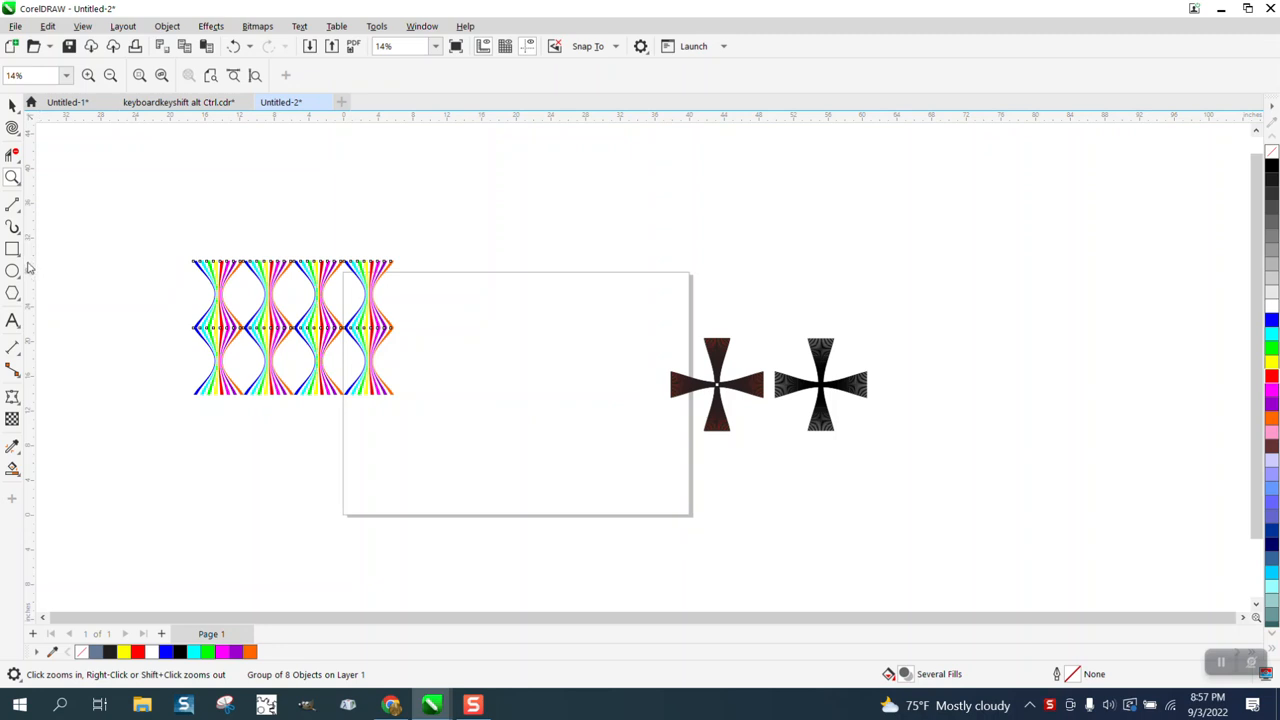
click(12, 105)
drag(163, 215, 395, 381)
drag(294, 329, 157, 254)
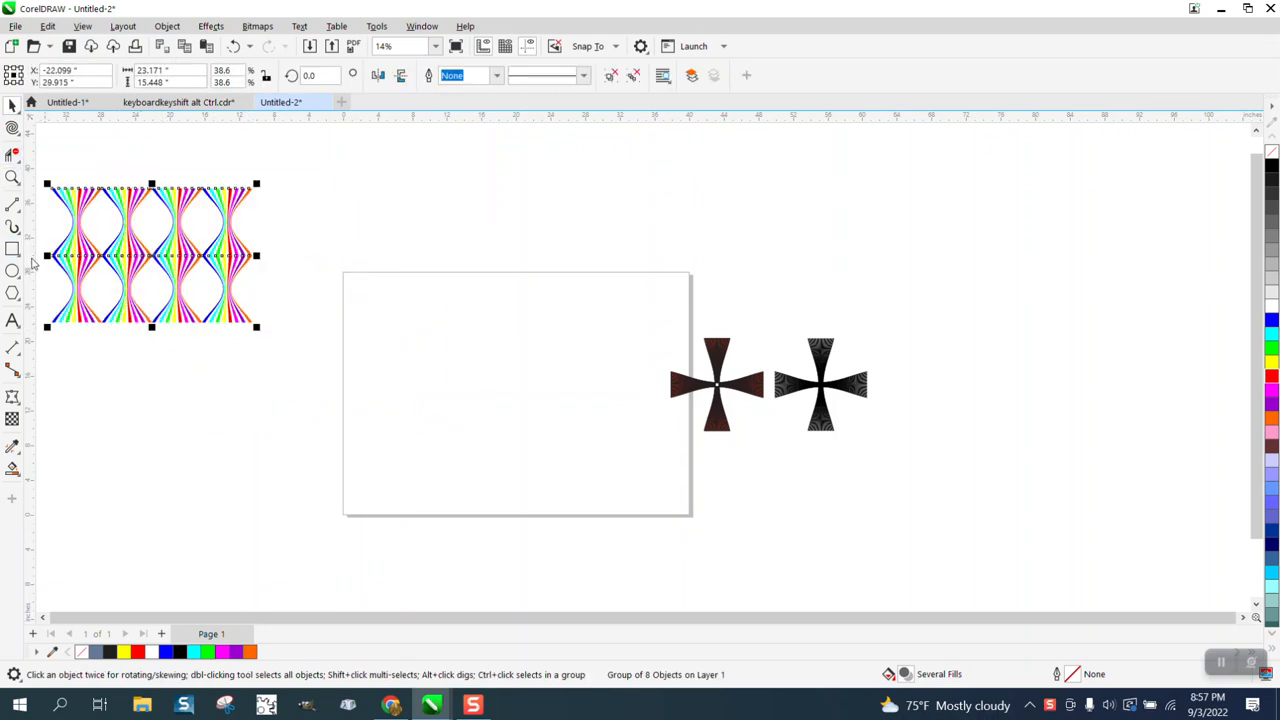
Draw a tall, narrow rectangle about 0.85 by 12.87 inches near the left edge of the page.
click(17, 256)
drag(363, 302, 367, 412)
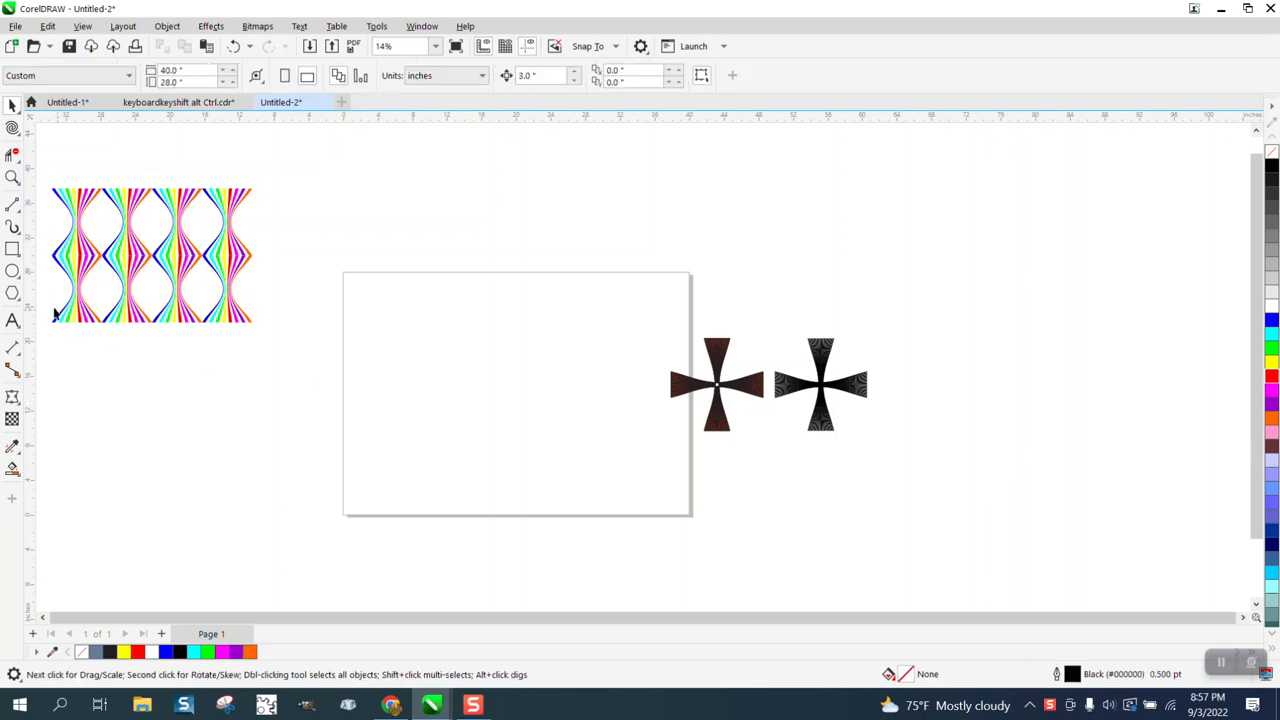
click(12, 250)
drag(373, 314, 378, 428)
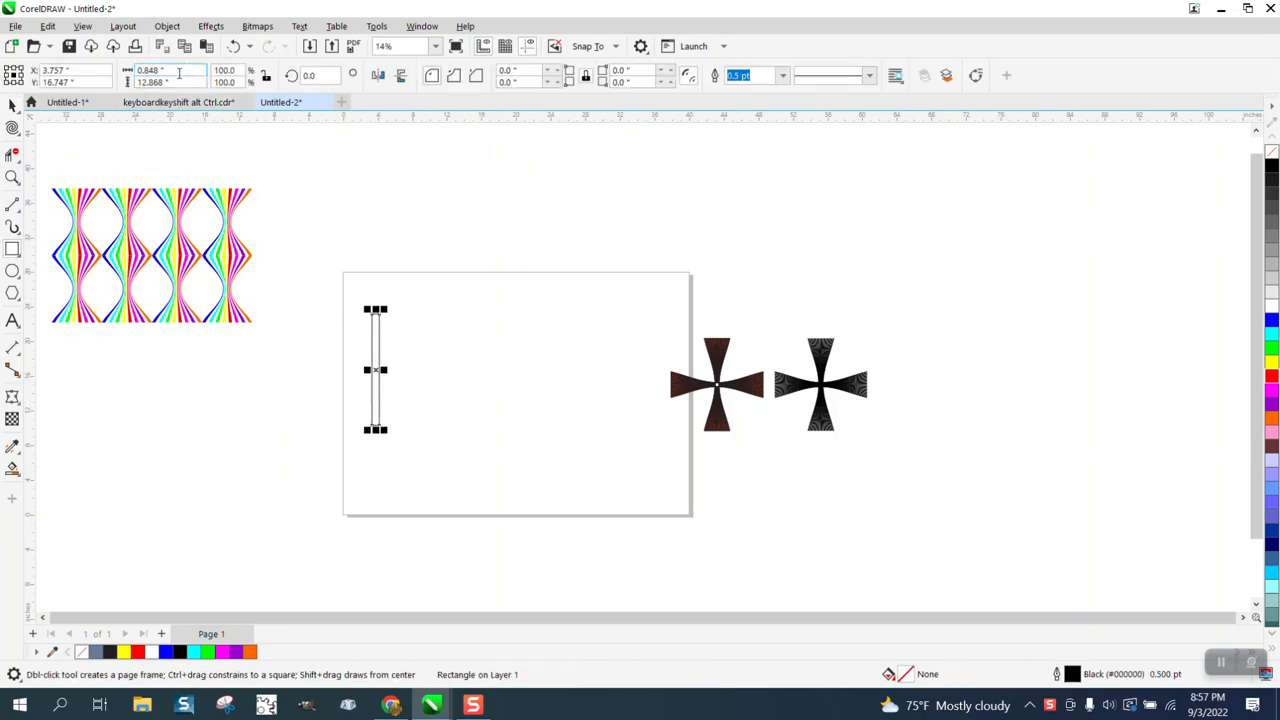
Set the rectangle's width to 1 inch and its height to 20 inches.
click(179, 71)
text(1)
key(Return)
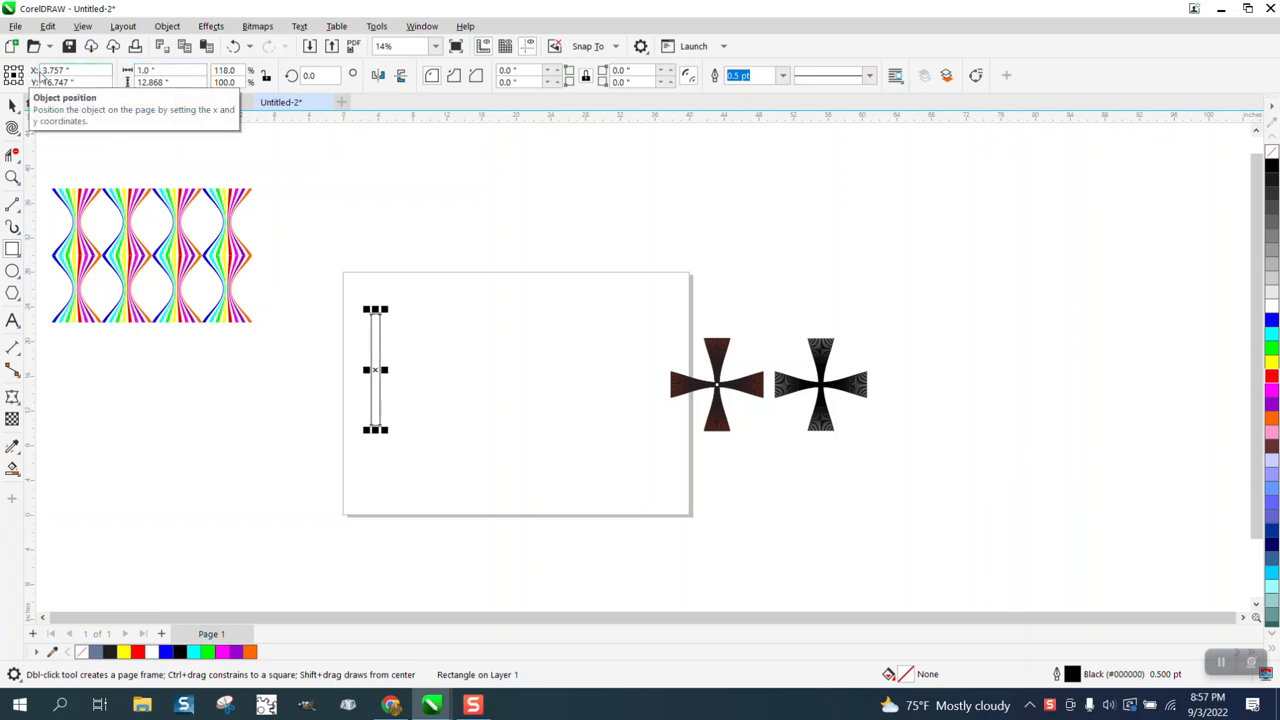
click(171, 82)
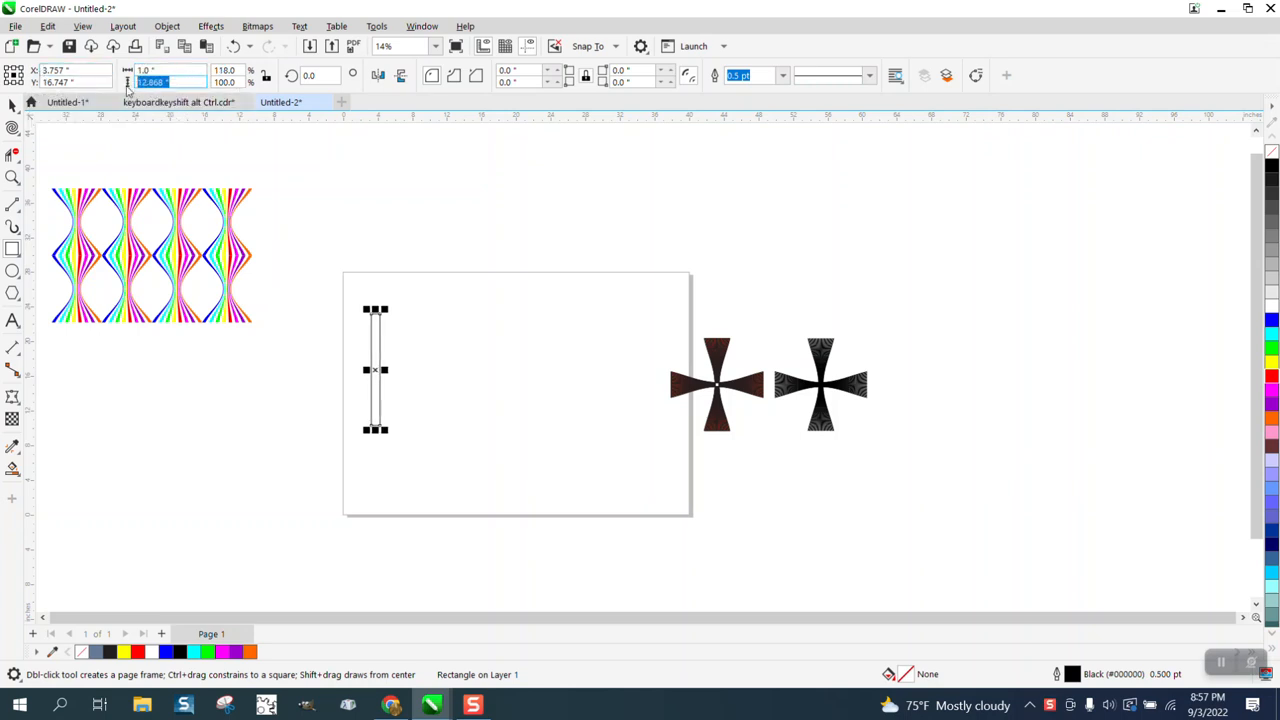
text(20)
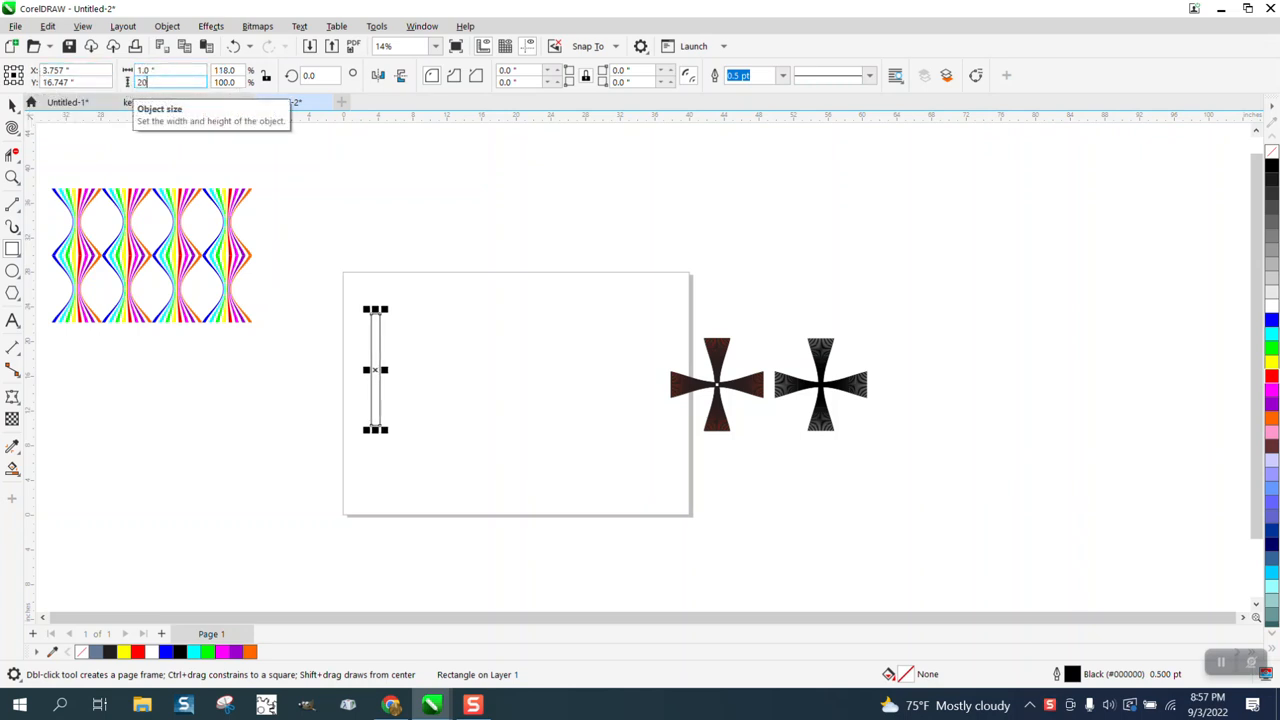
key(Return)
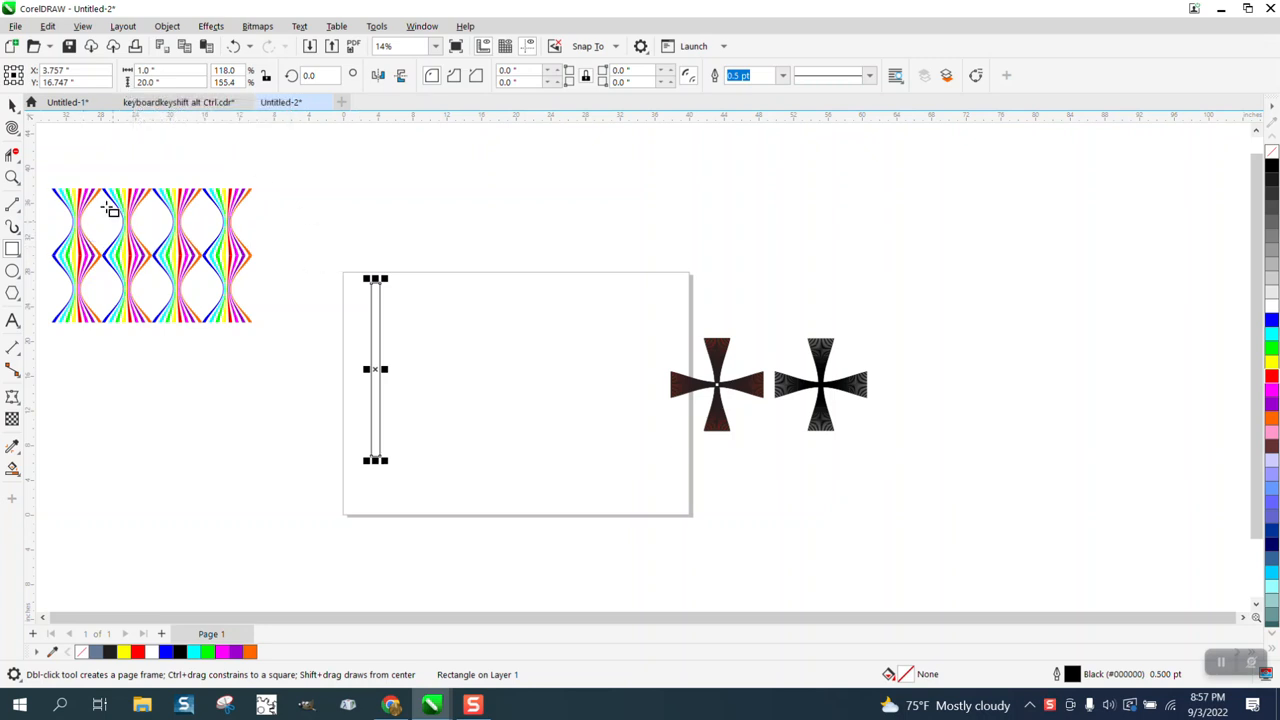
Set the nudge distance to 2 inches and make six copies of the rectangle in a row, each 2 inches farther right.
click(12, 105)
click(370, 165)
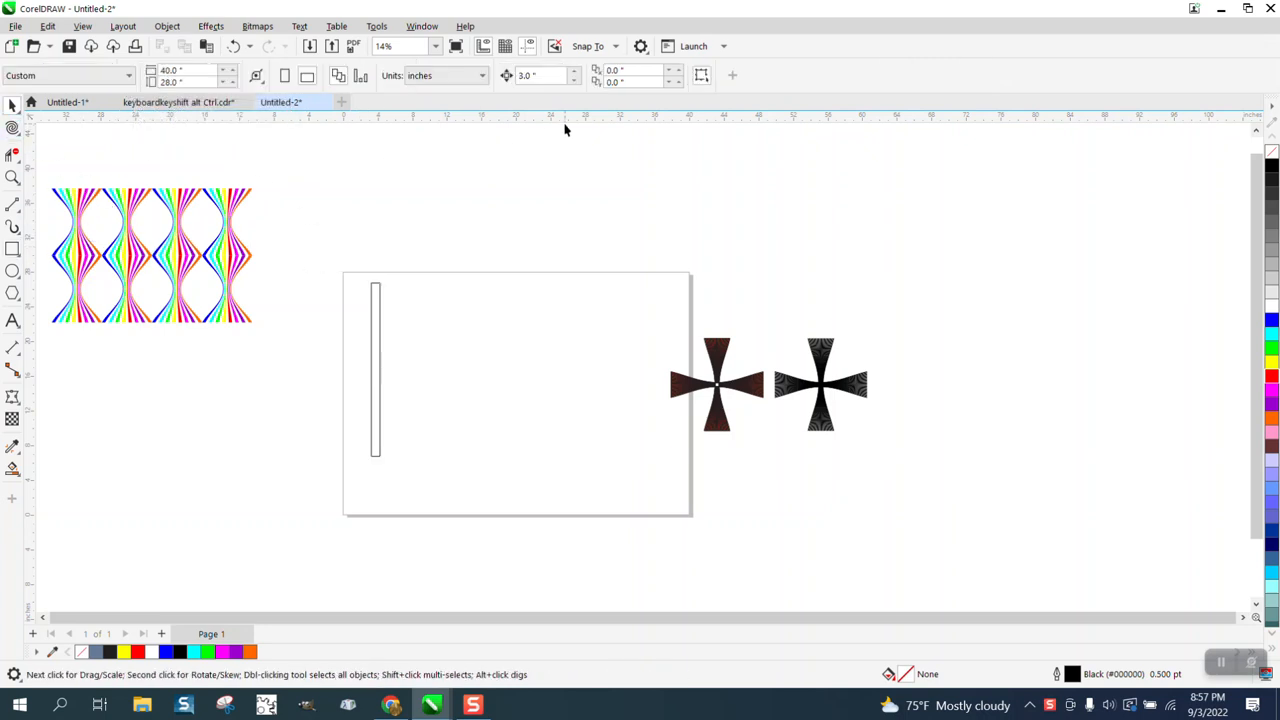
click(551, 75)
text(2)
click(380, 312)
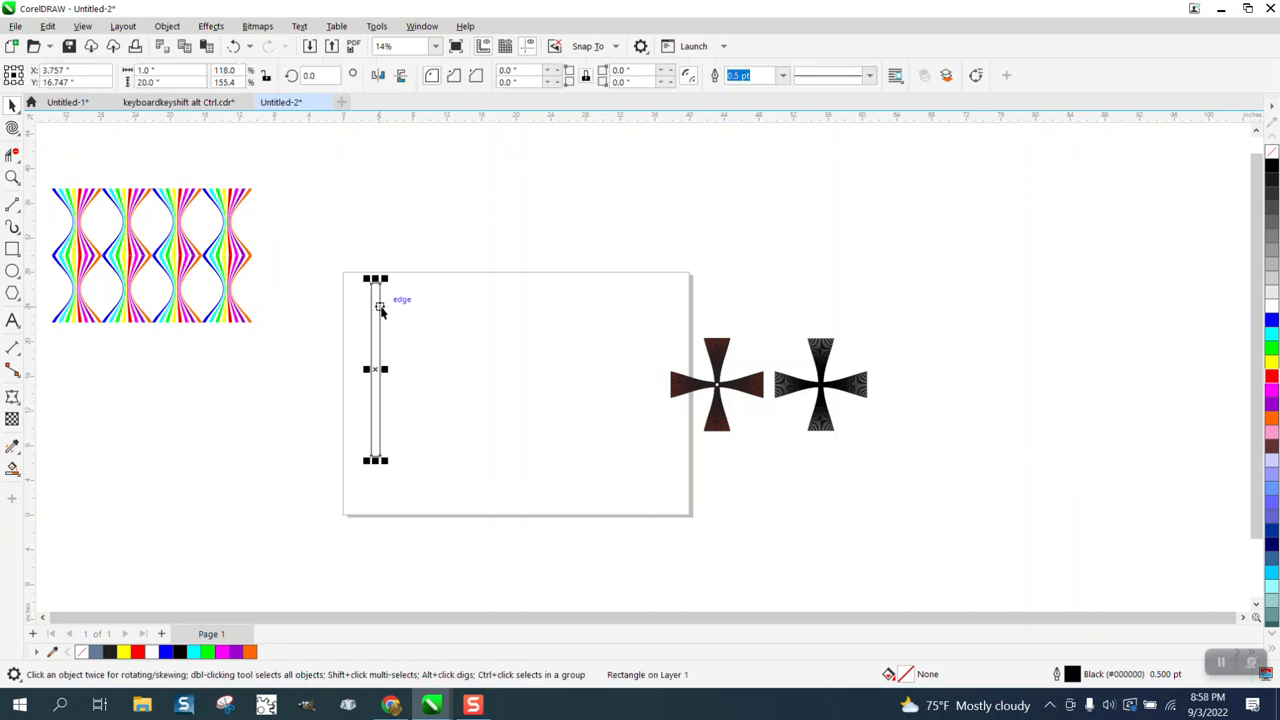
key(ctrl+d)
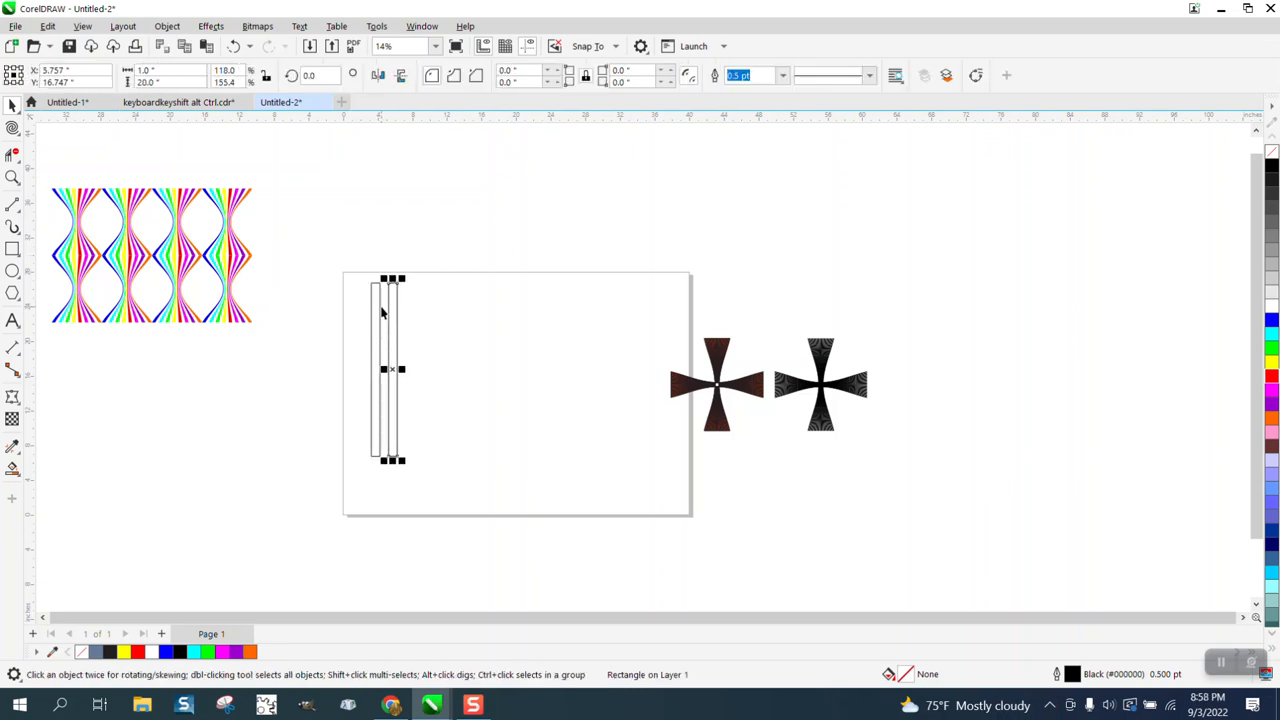
key(ctrl+d)
key(ctrl+d)
key(ctrl+d)
key(ctrl+d)
key(ctrl+d)
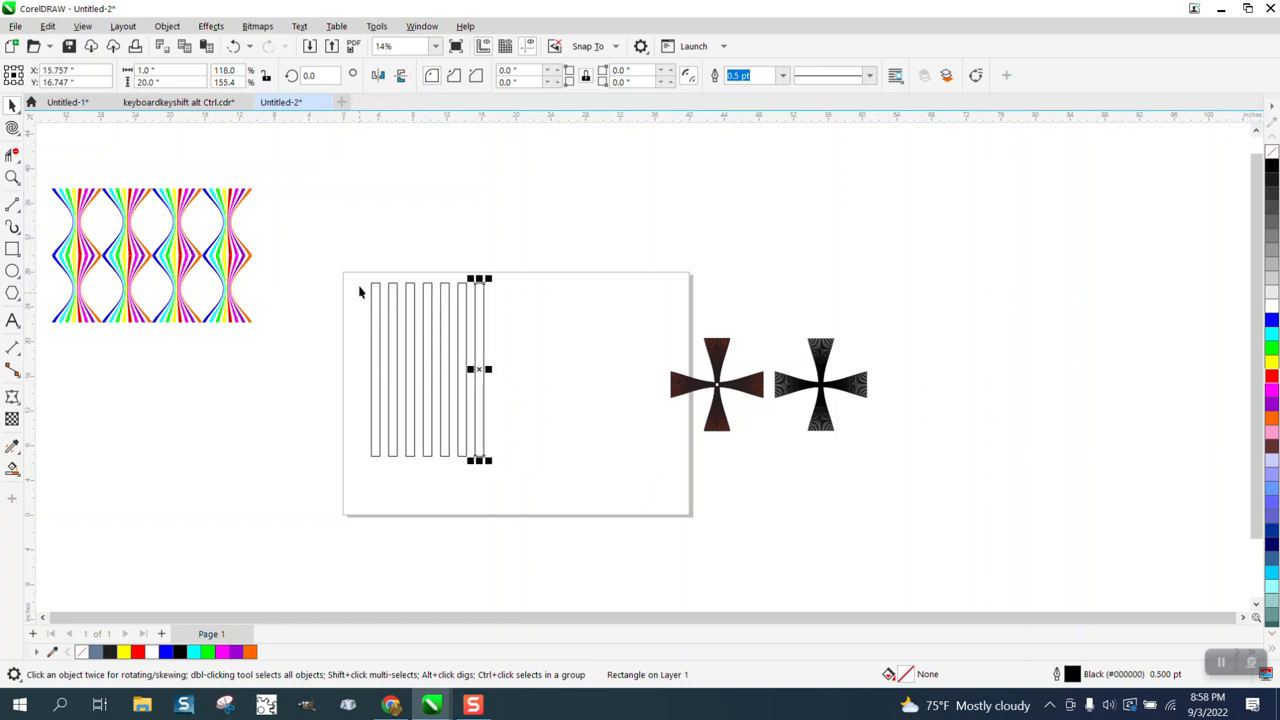
Fill the first three bars, from left to right, with blue, green and red.
drag(360, 291, 577, 486)
click(12, 177)
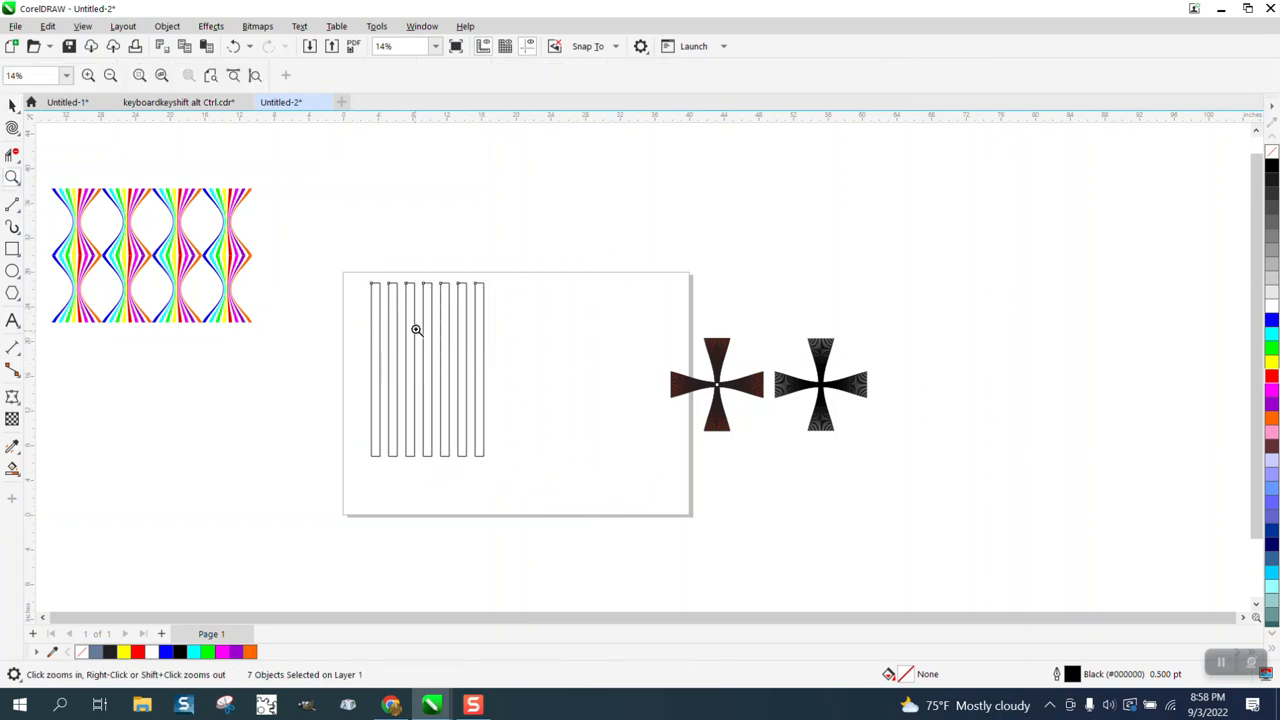
drag(518, 433, 643, 510)
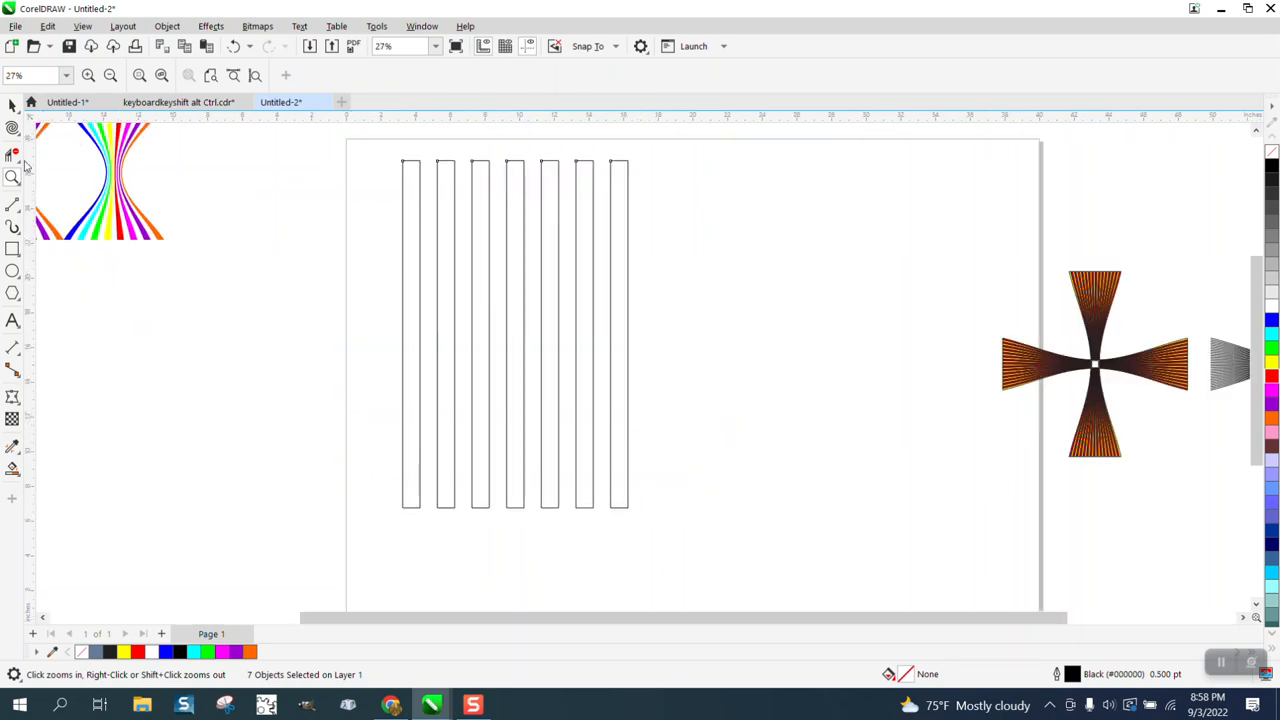
click(12, 105)
click(391, 176)
click(417, 180)
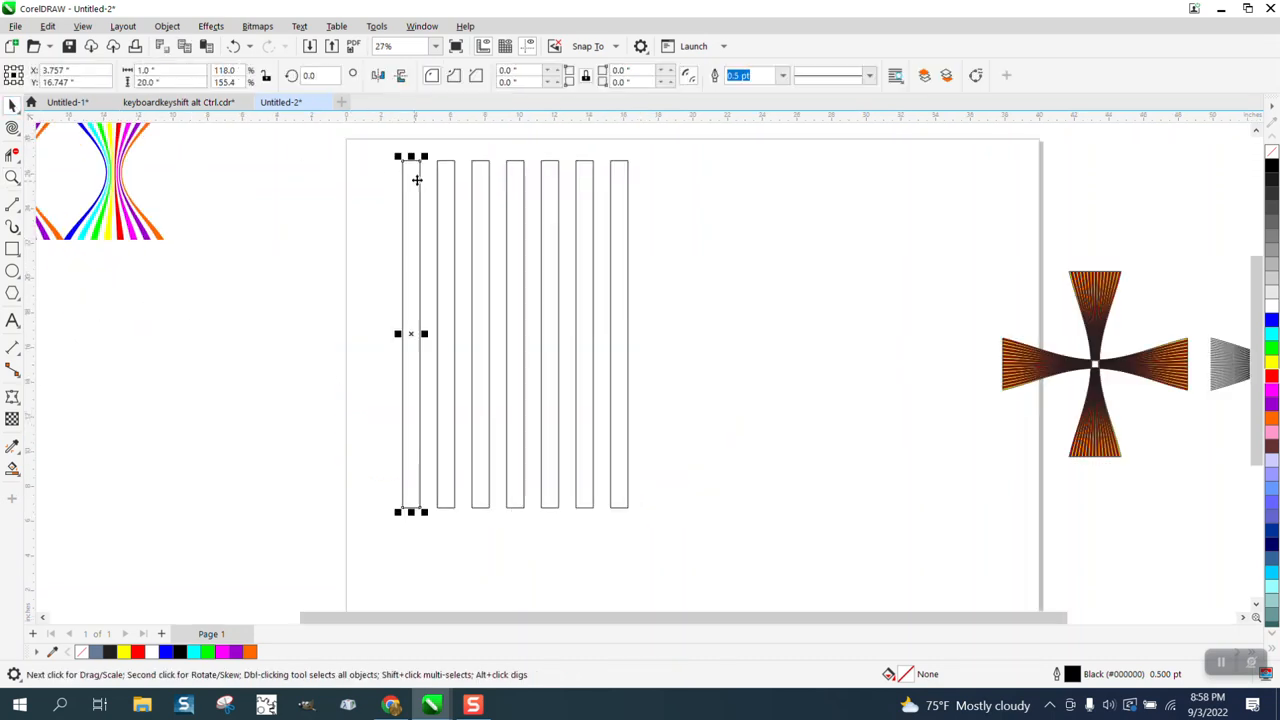
click(1272, 322)
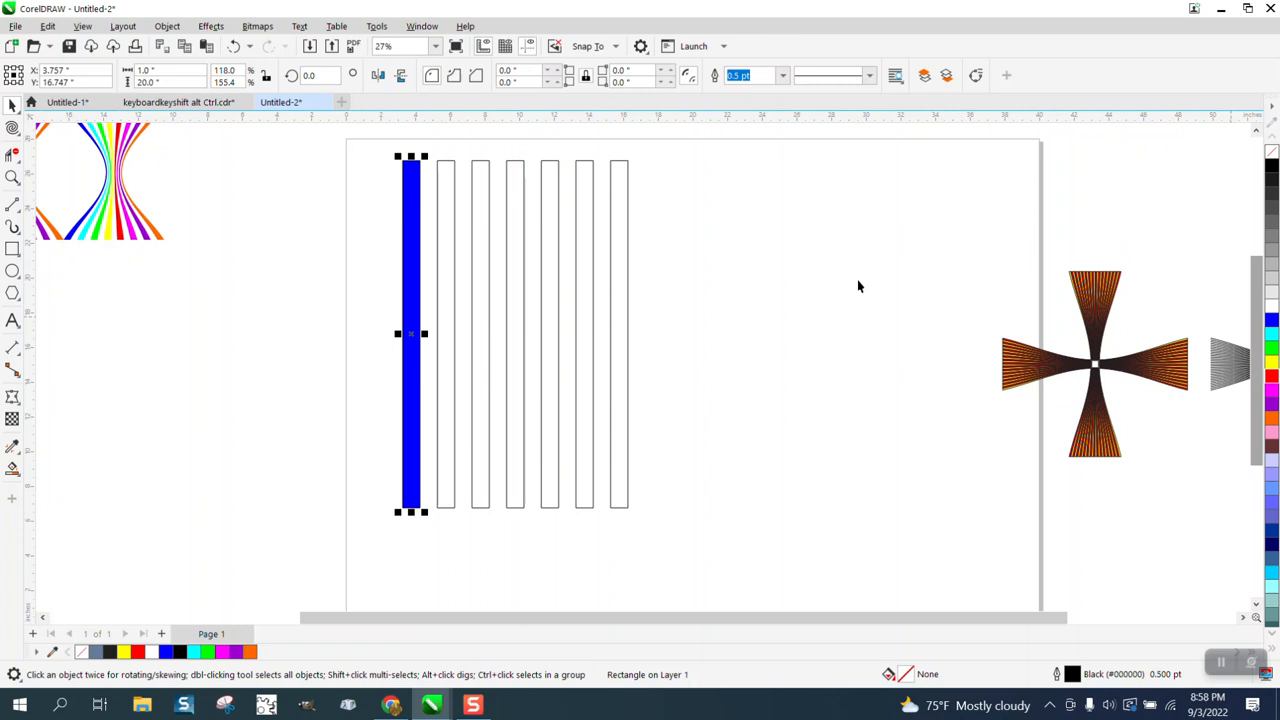
click(455, 214)
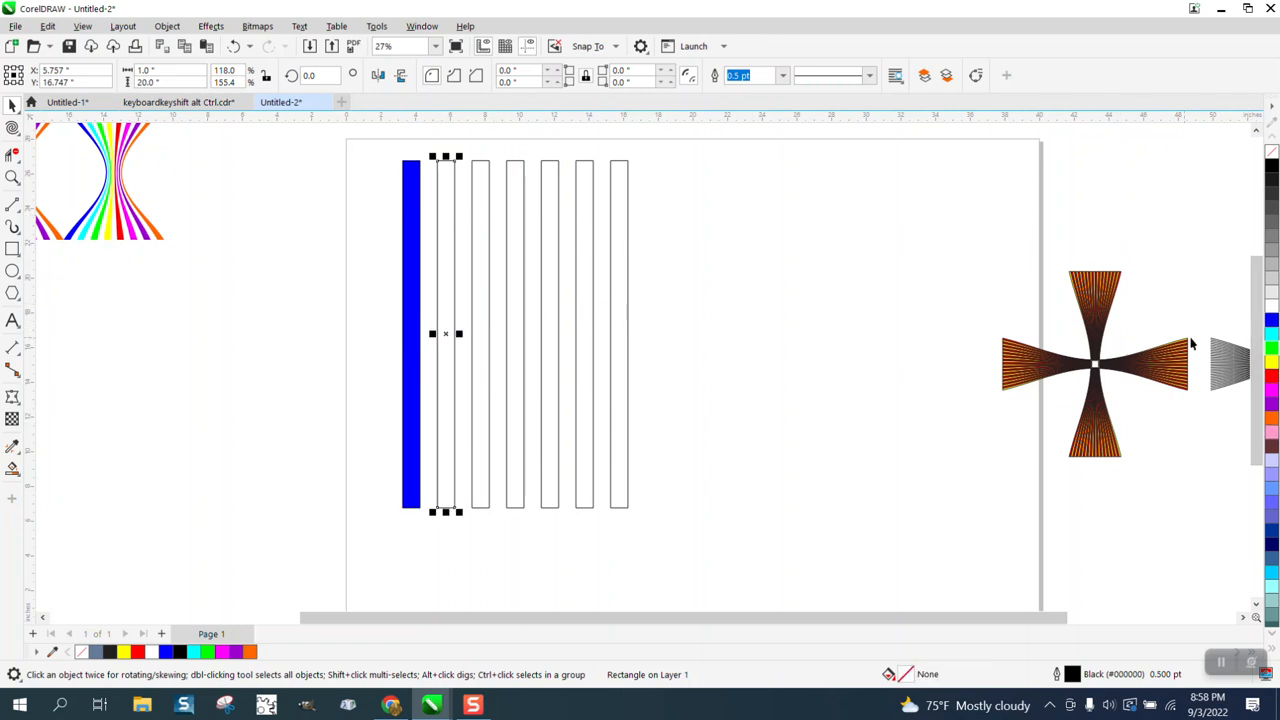
click(1272, 348)
click(472, 229)
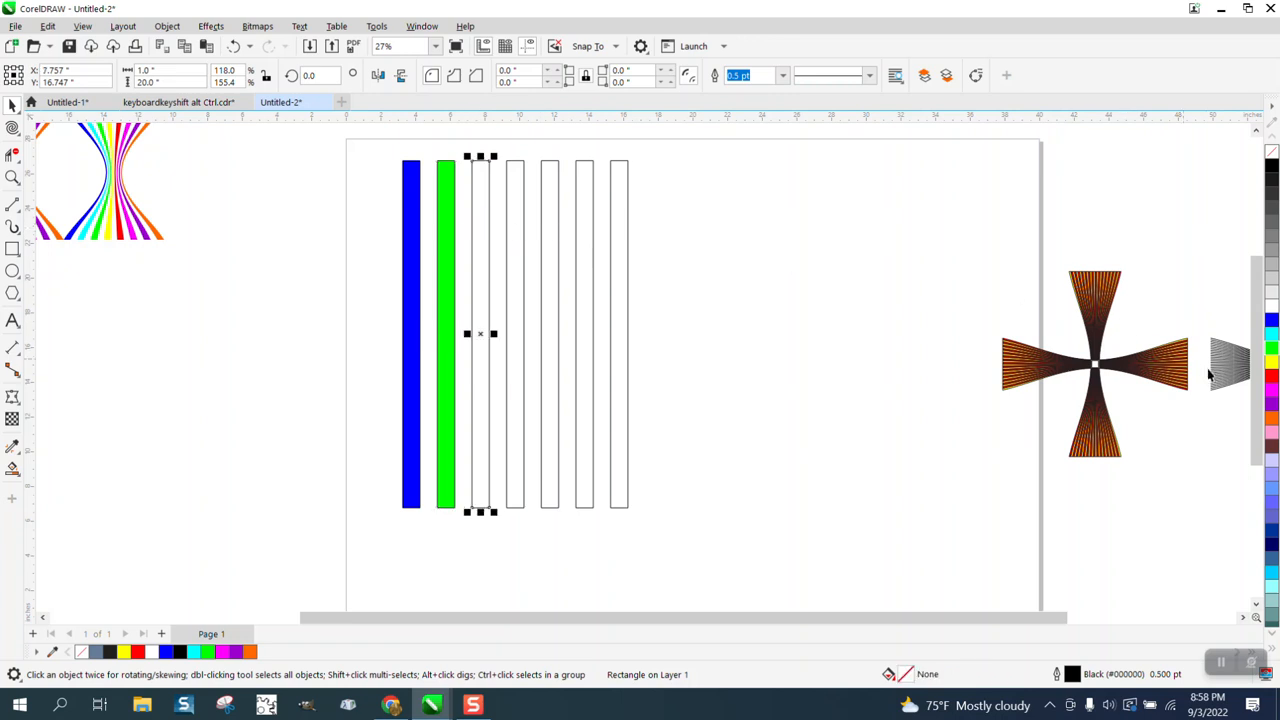
click(1272, 377)
Fill the remaining four bars, from left to right, with yellow, cyan, orange and magenta.
click(511, 249)
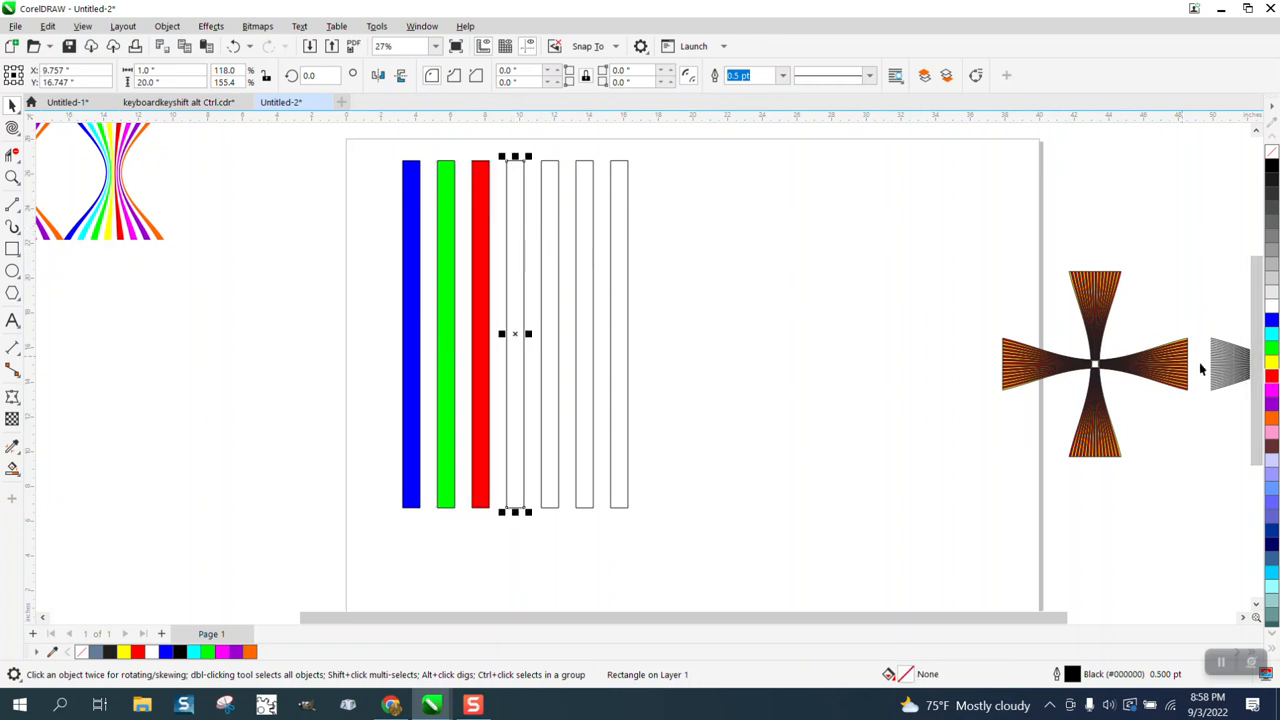
click(1272, 362)
click(554, 242)
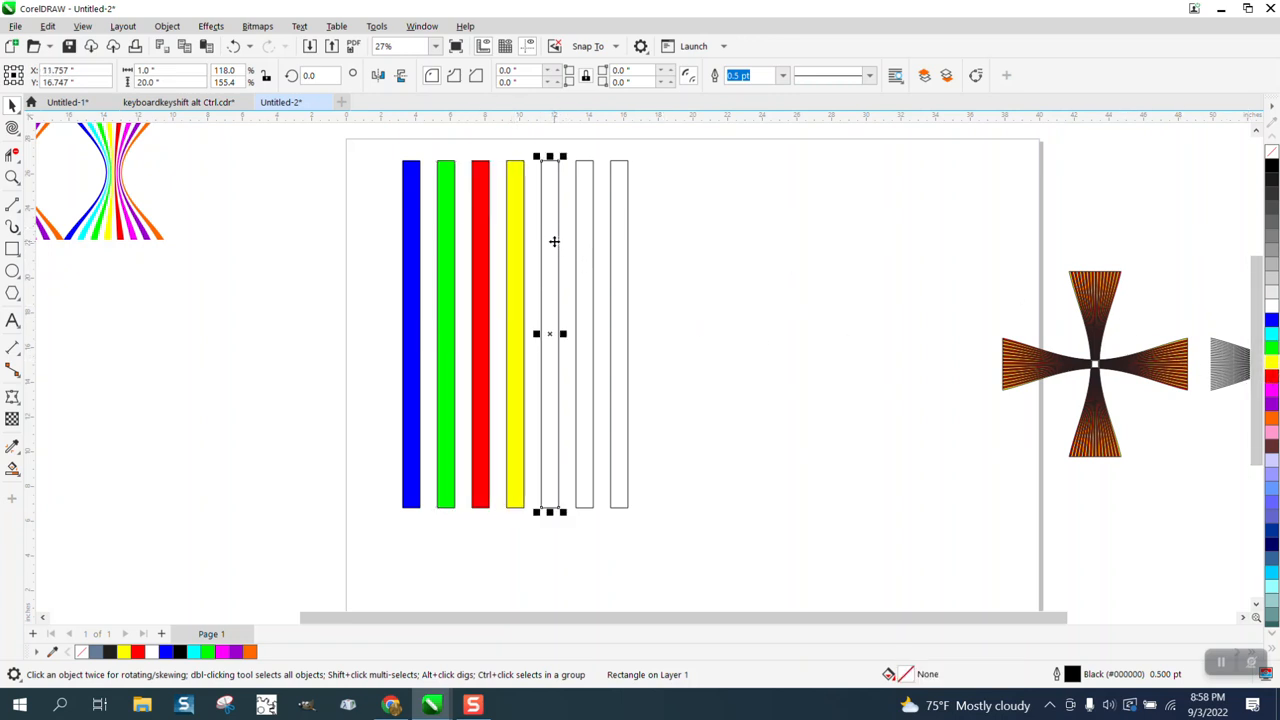
click(1272, 334)
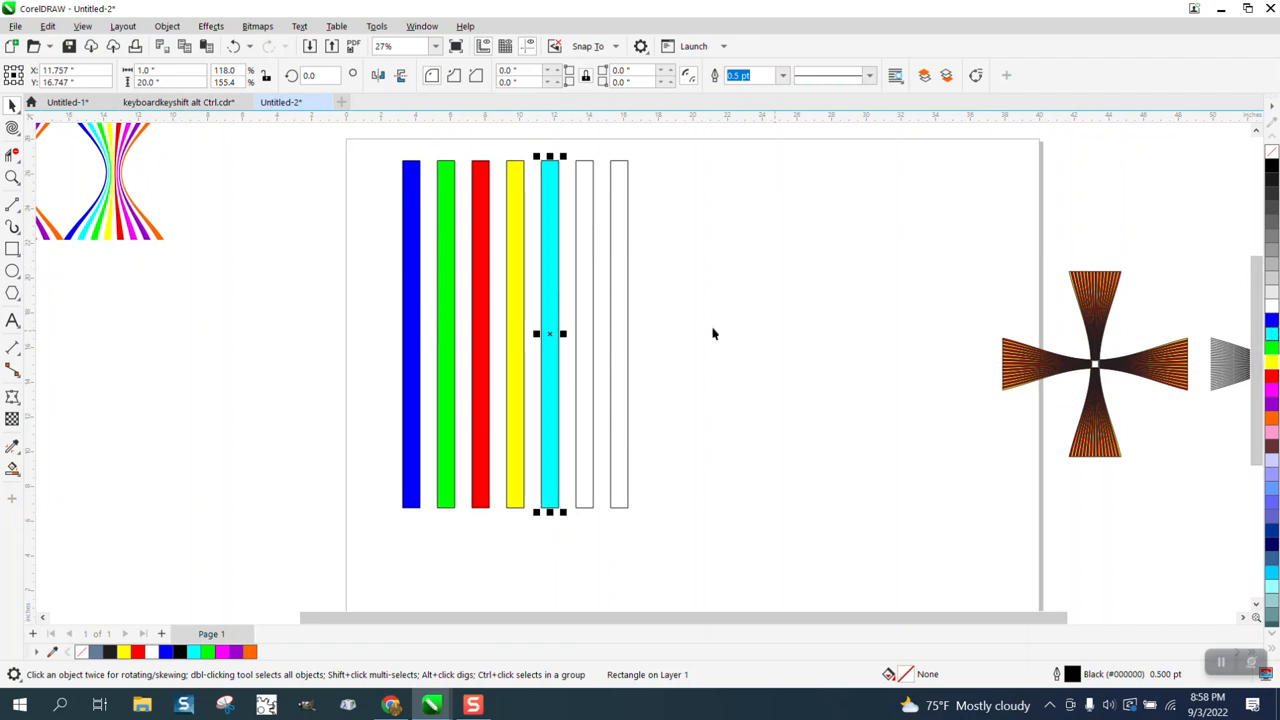
click(583, 307)
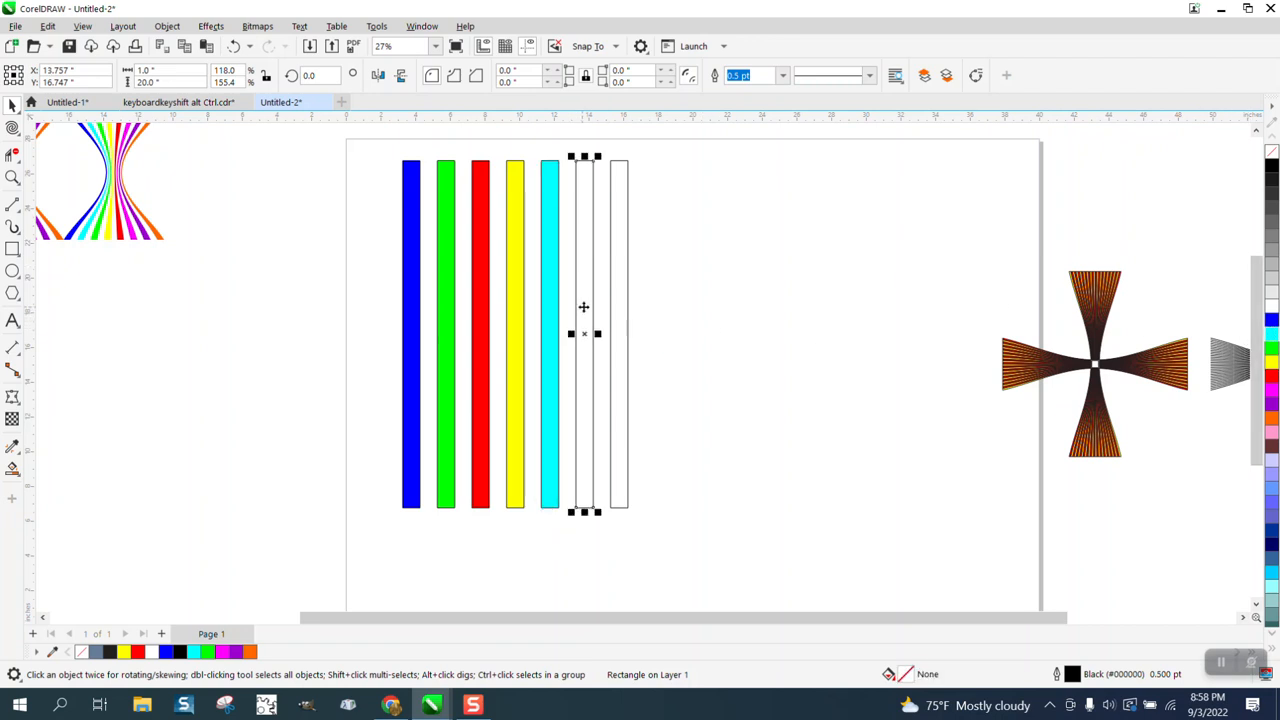
click(1272, 418)
click(621, 358)
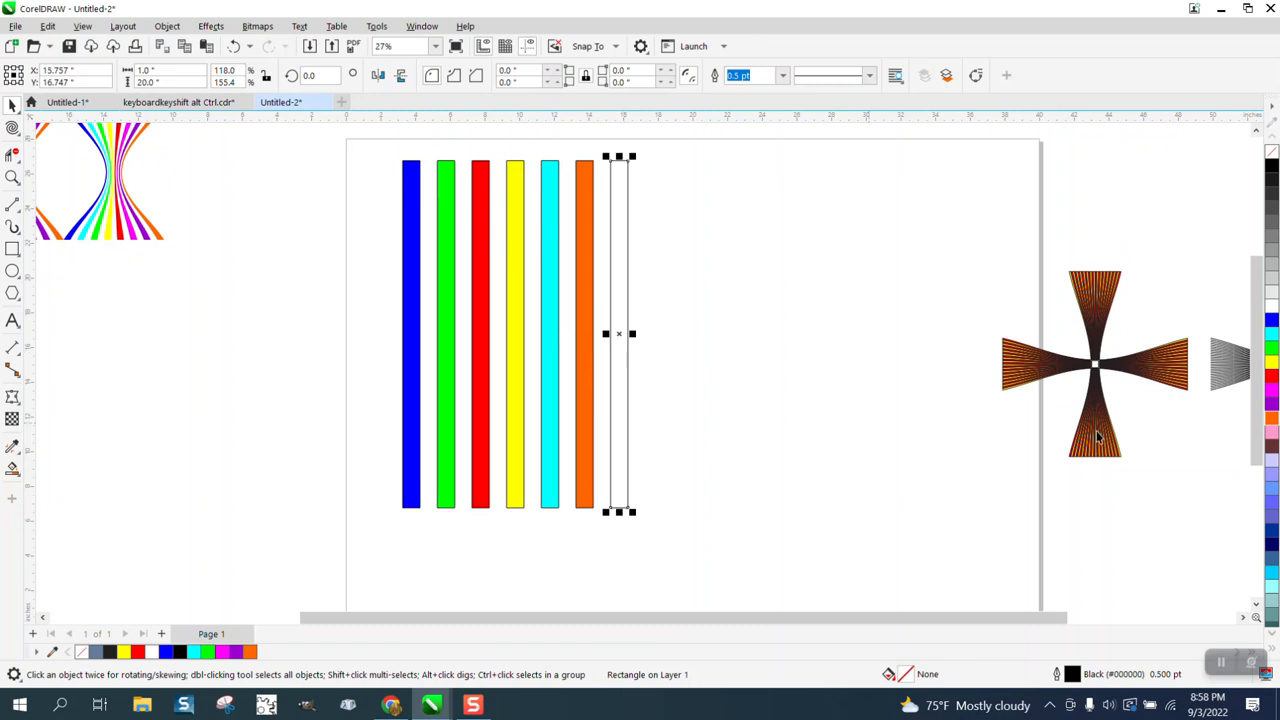
click(1272, 392)
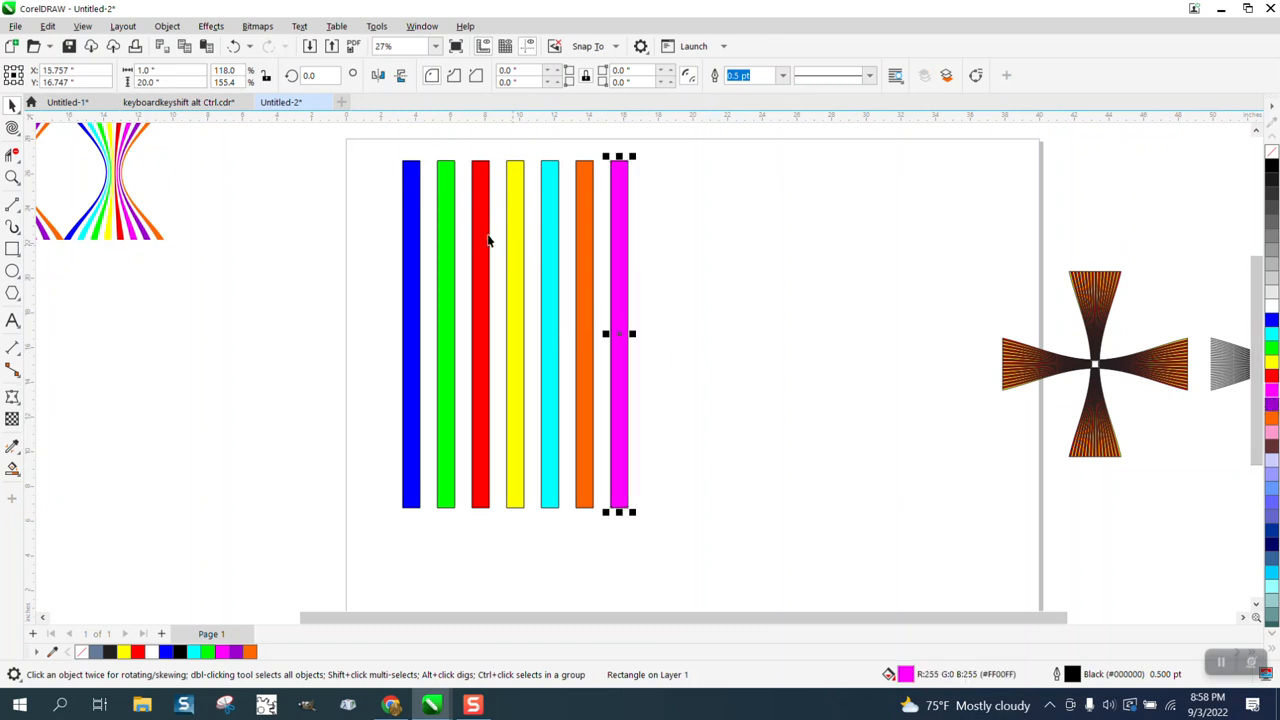
Remove the outlines from all seven coloured bars and group them.
drag(395, 145, 752, 552)
right_click(1272, 155)
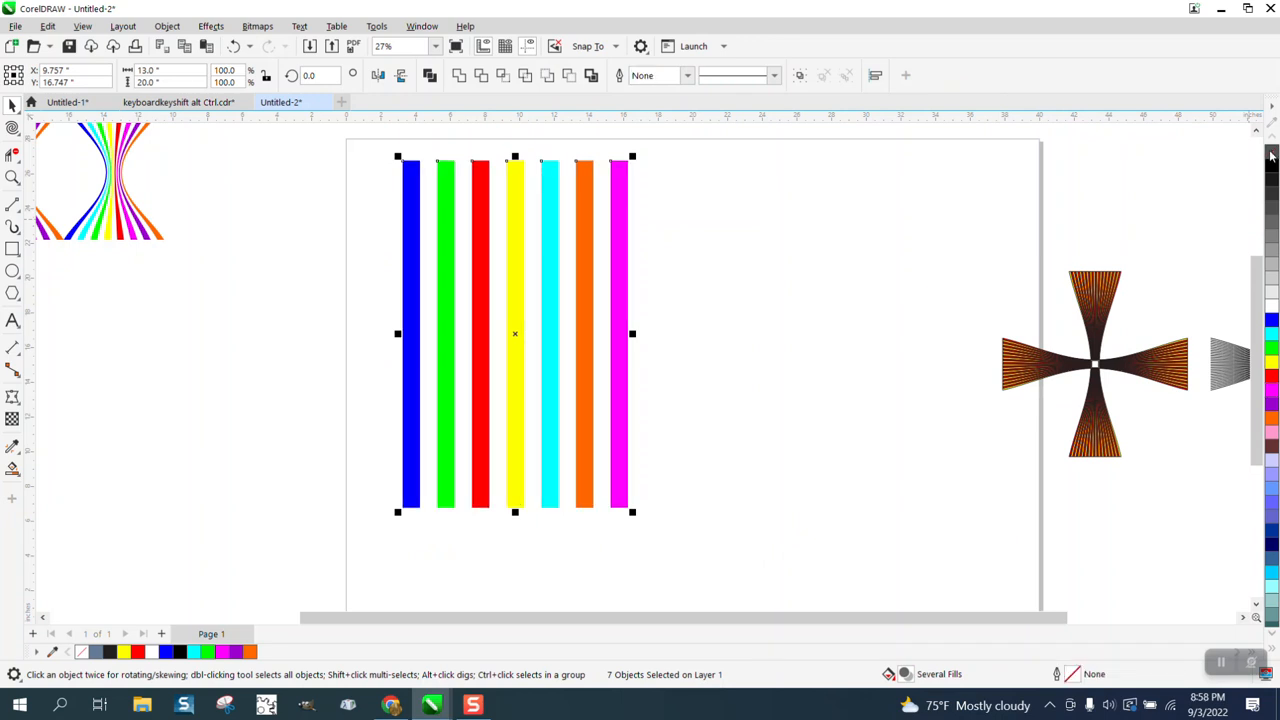
click(171, 29)
mouse_move(203, 289)
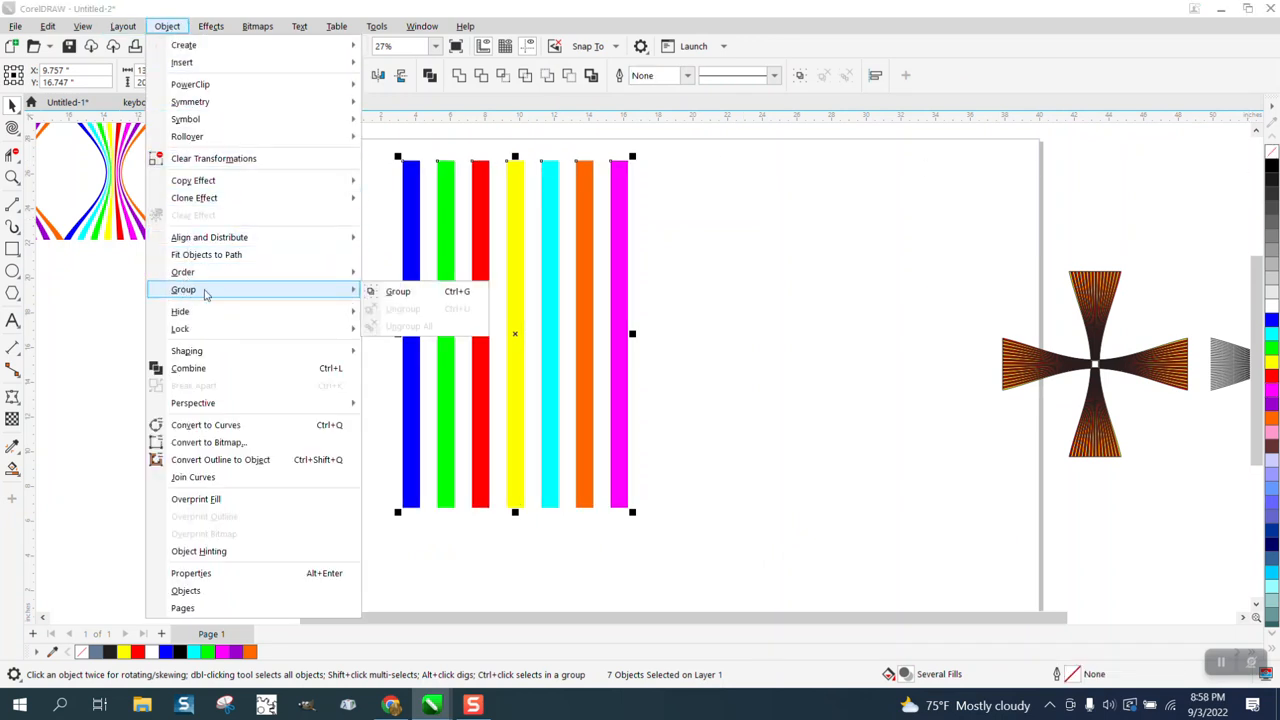
click(397, 292)
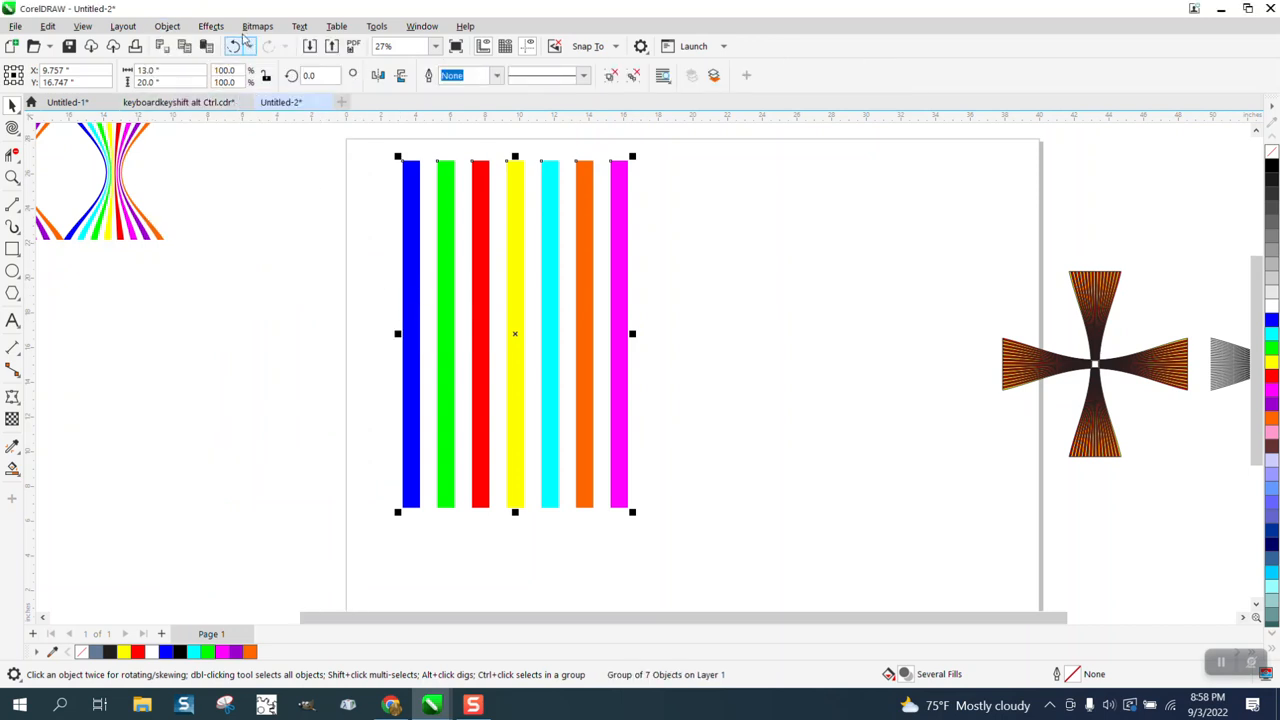
Open the Envelope effect settings for the grouped bars.
click(211, 26)
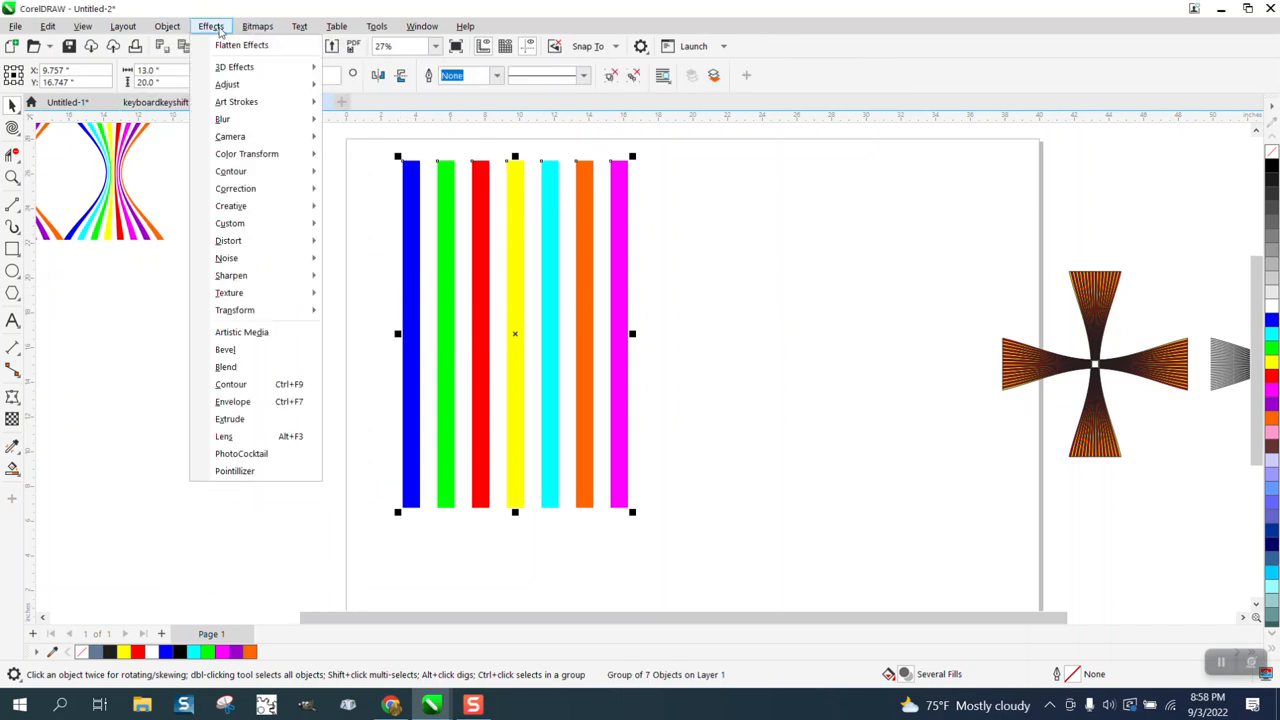
click(233, 401)
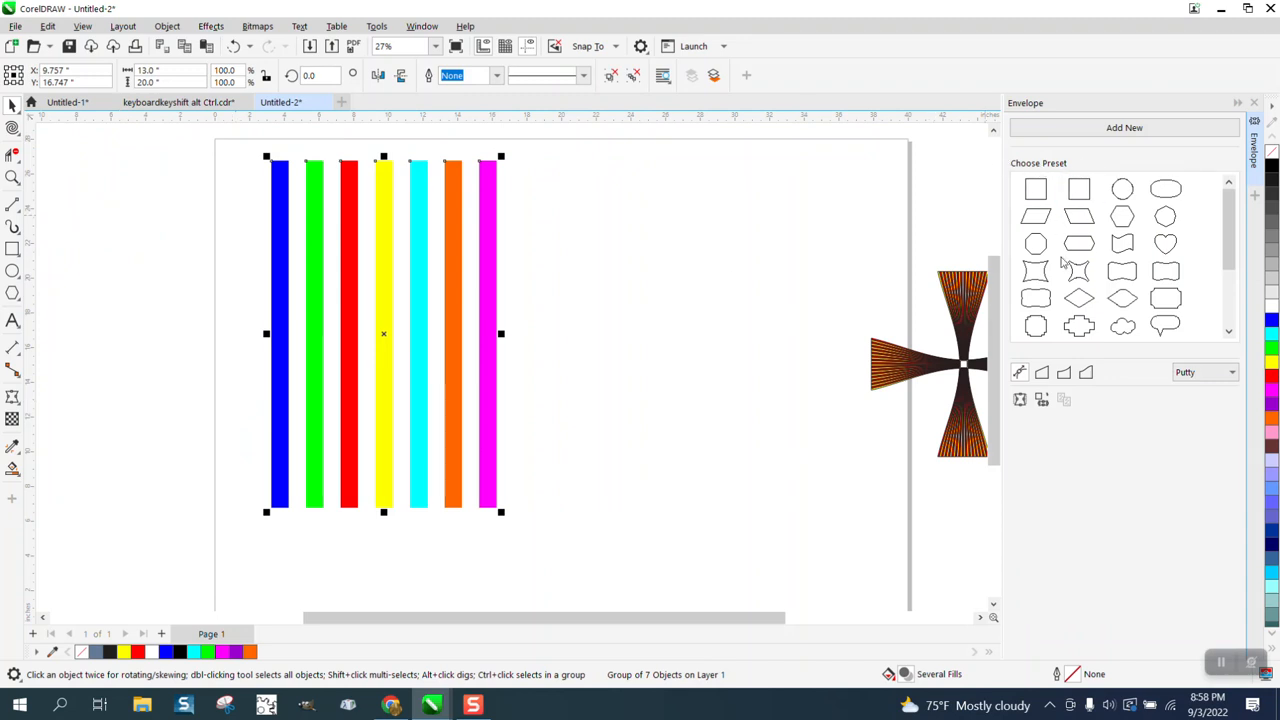
Try the curved diamond envelope preset on the grouped bars and undo it.
click(1122, 300)
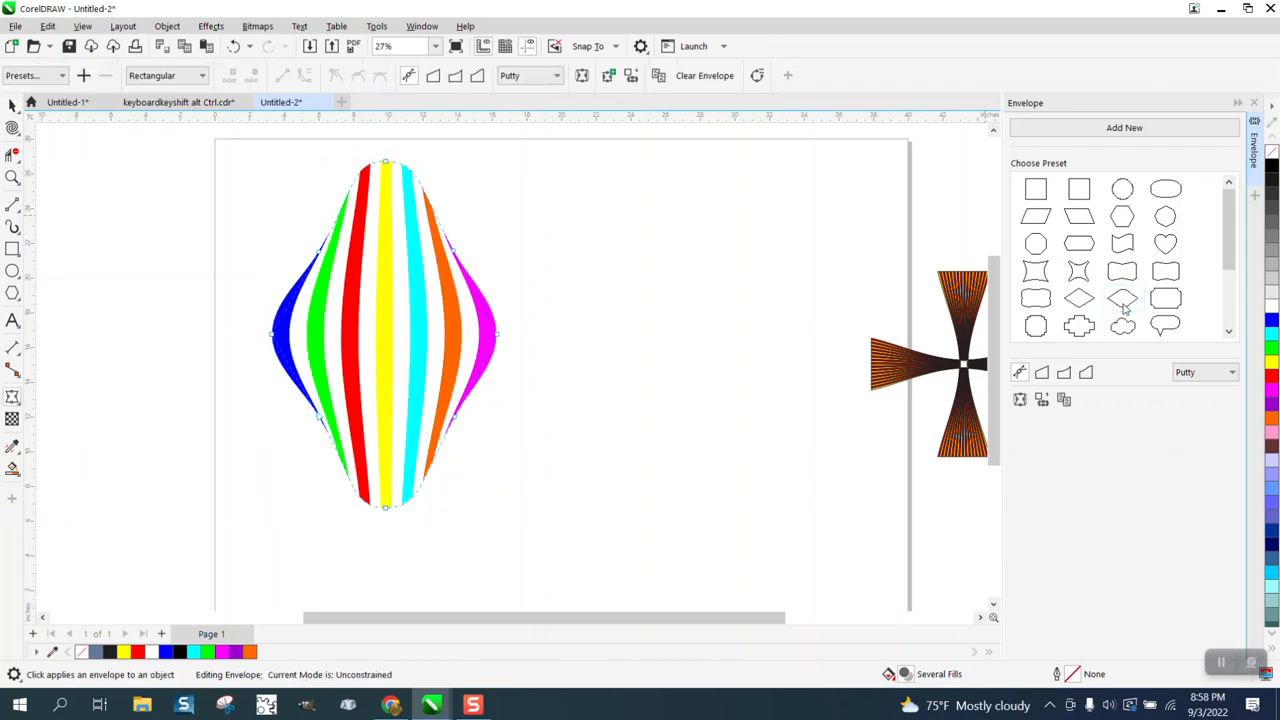
click(233, 46)
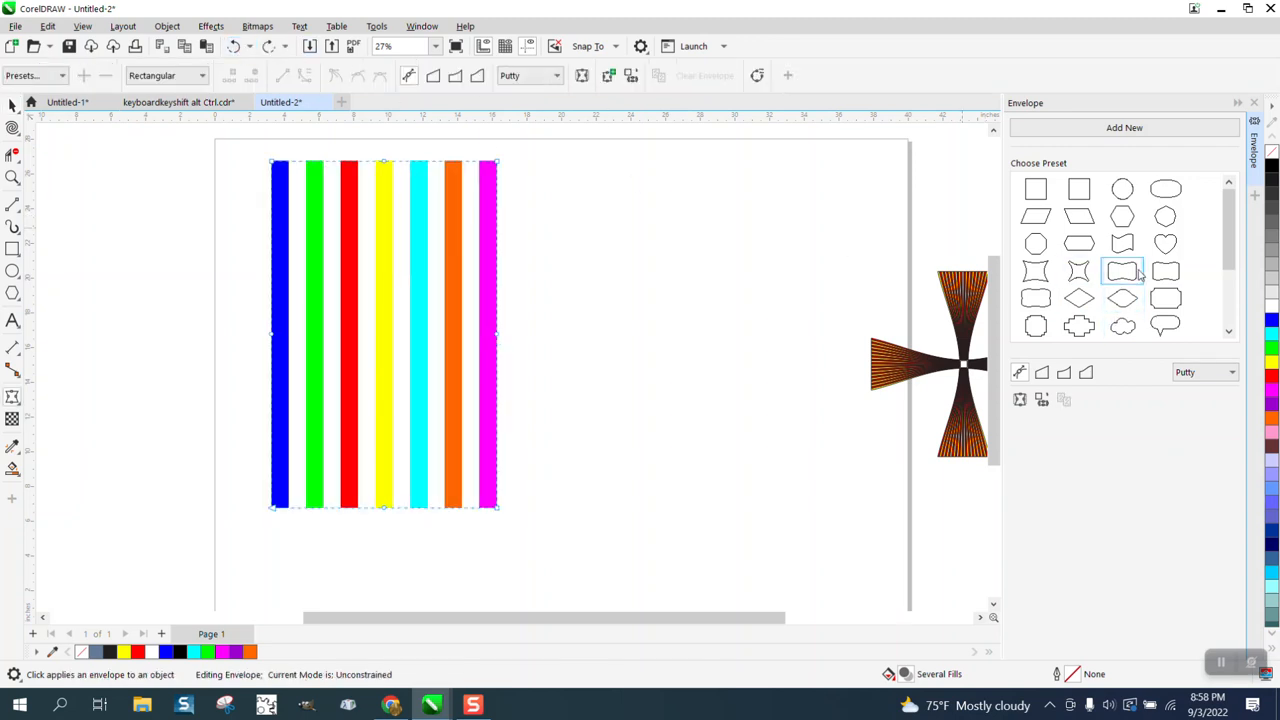
Apply the sharp-cornered hourglass envelope preset to the grouped coloured bars.
drag(1231, 270, 1233, 330)
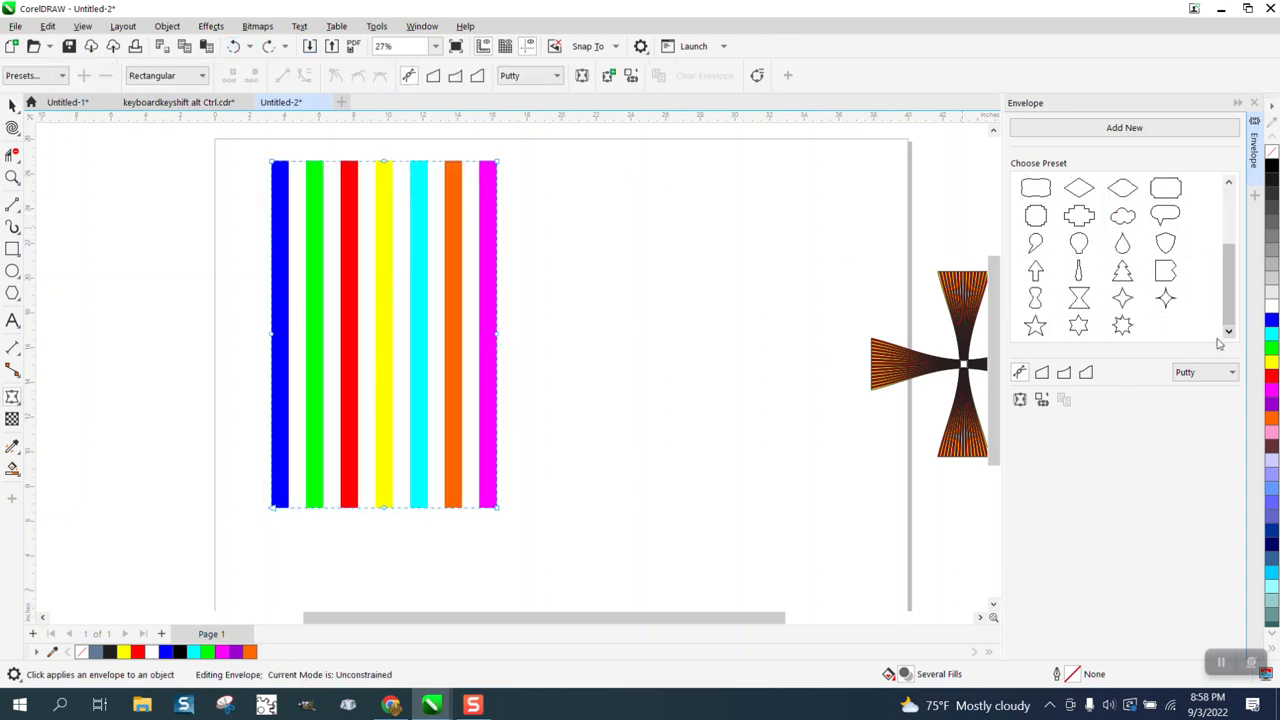
click(1082, 300)
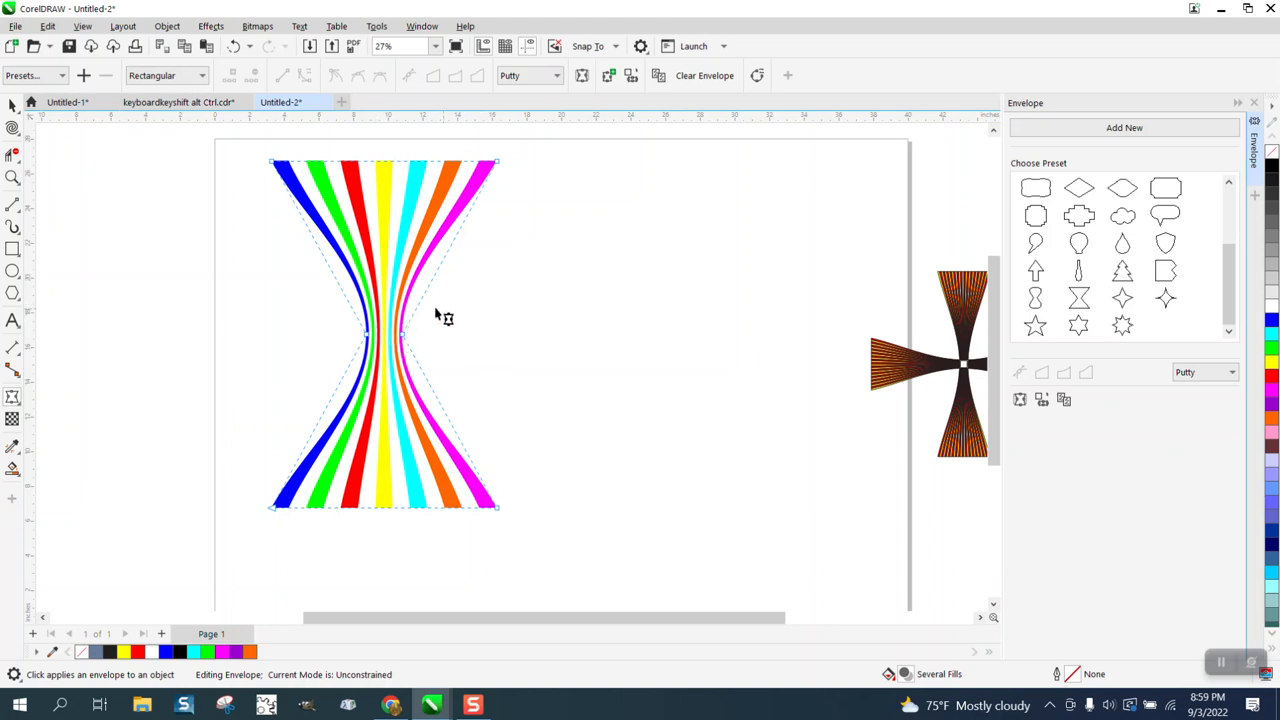
click(12, 104)
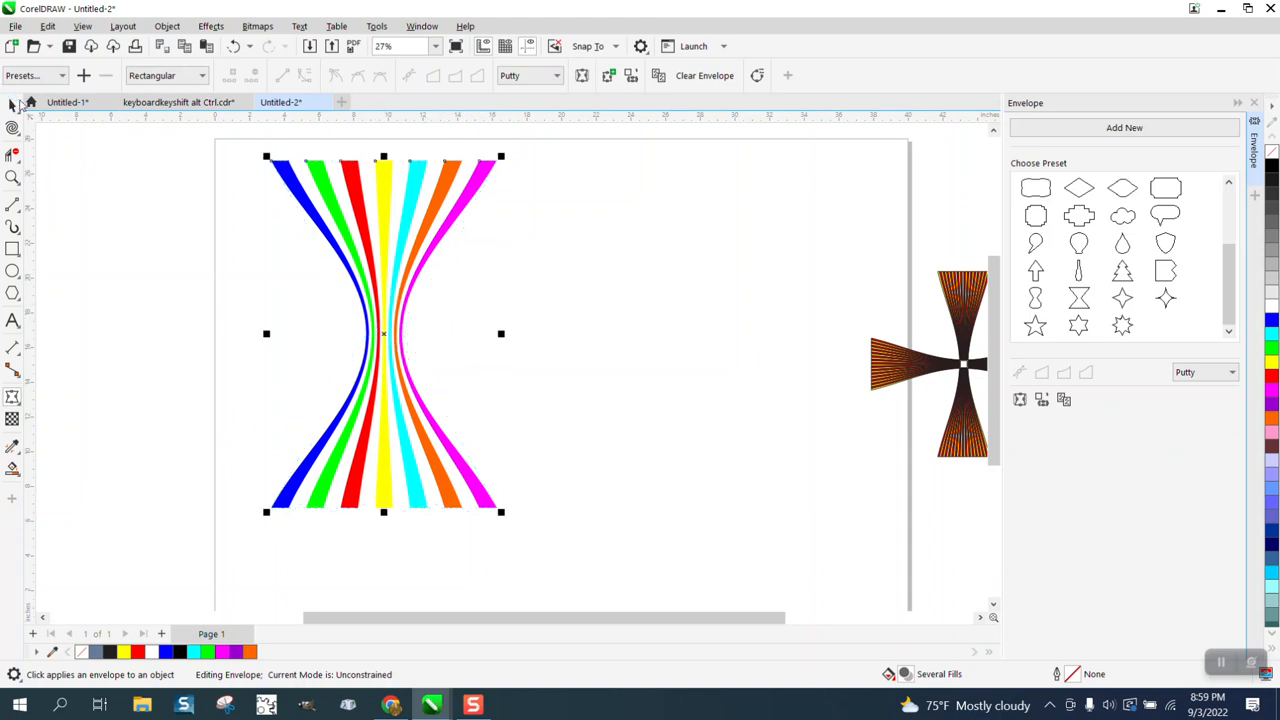
Scale the enveloped bar group proportionally to a width of 2 inches.
scroll(444, 204, down, 2)
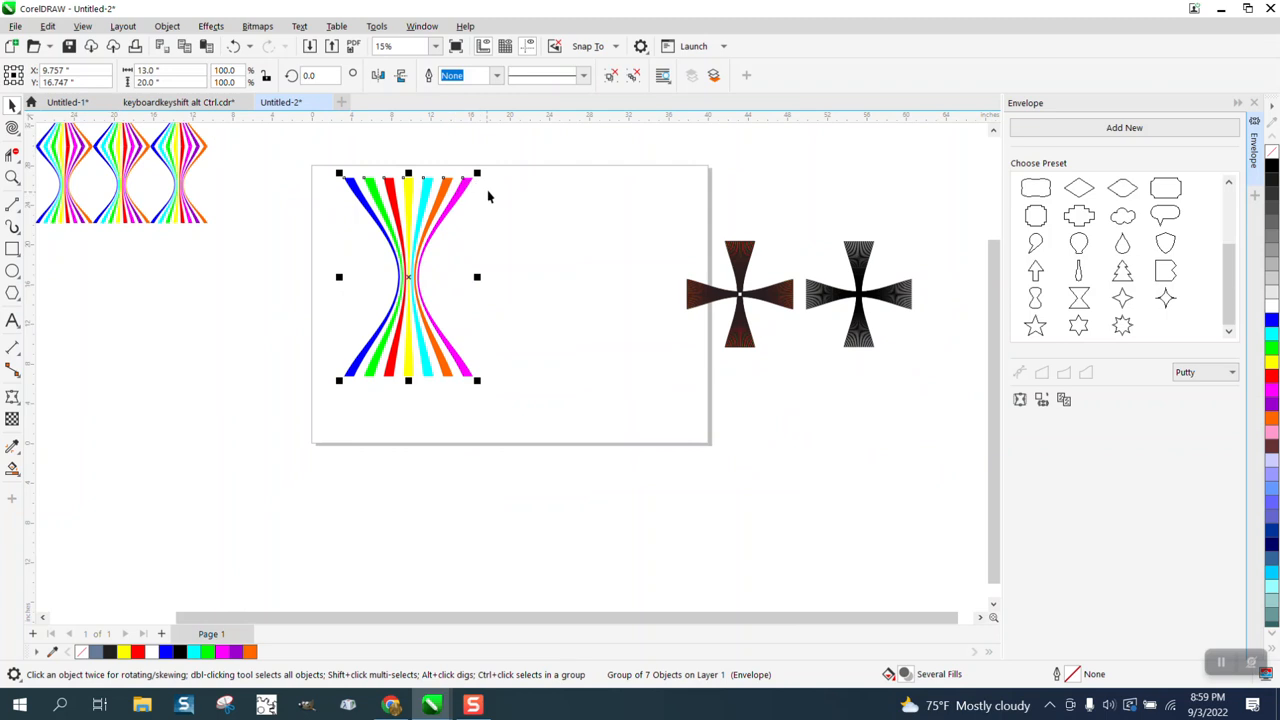
click(177, 69)
drag(160, 70, 118, 72)
text(2)
key(Return)
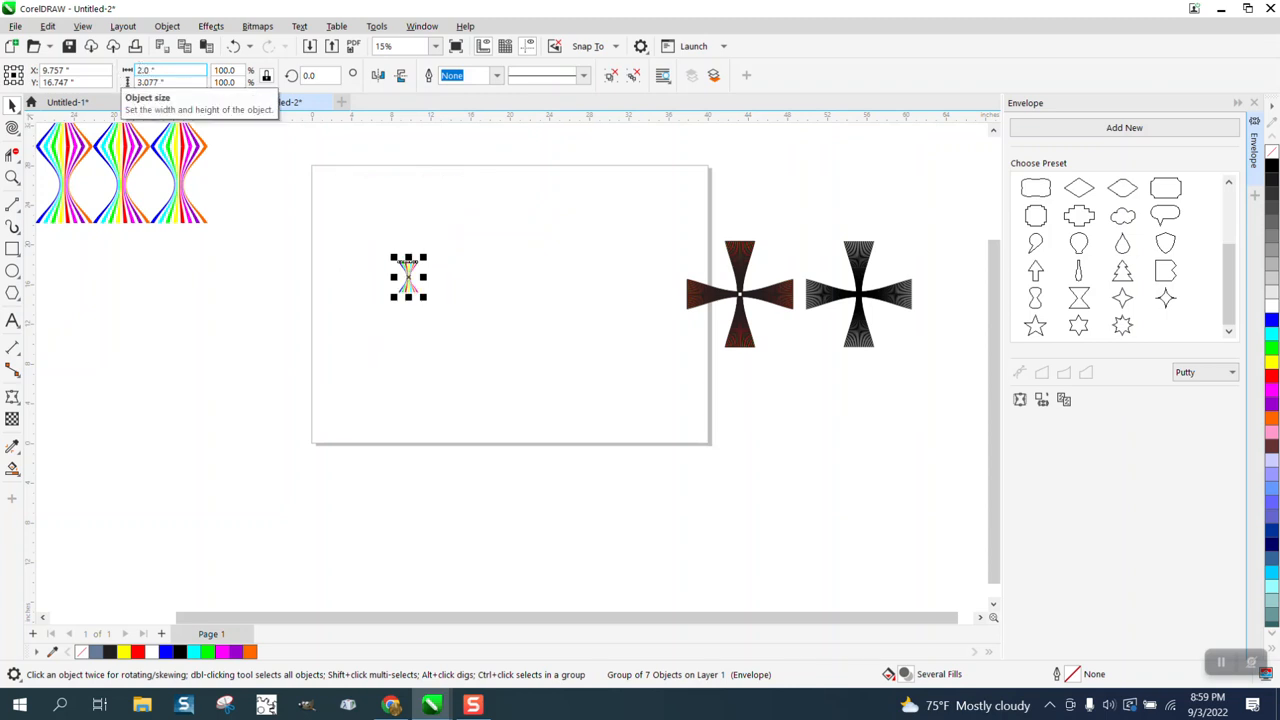
Set the bar group's height to 4 inches while keeping its width at 2 inches.
click(12, 177)
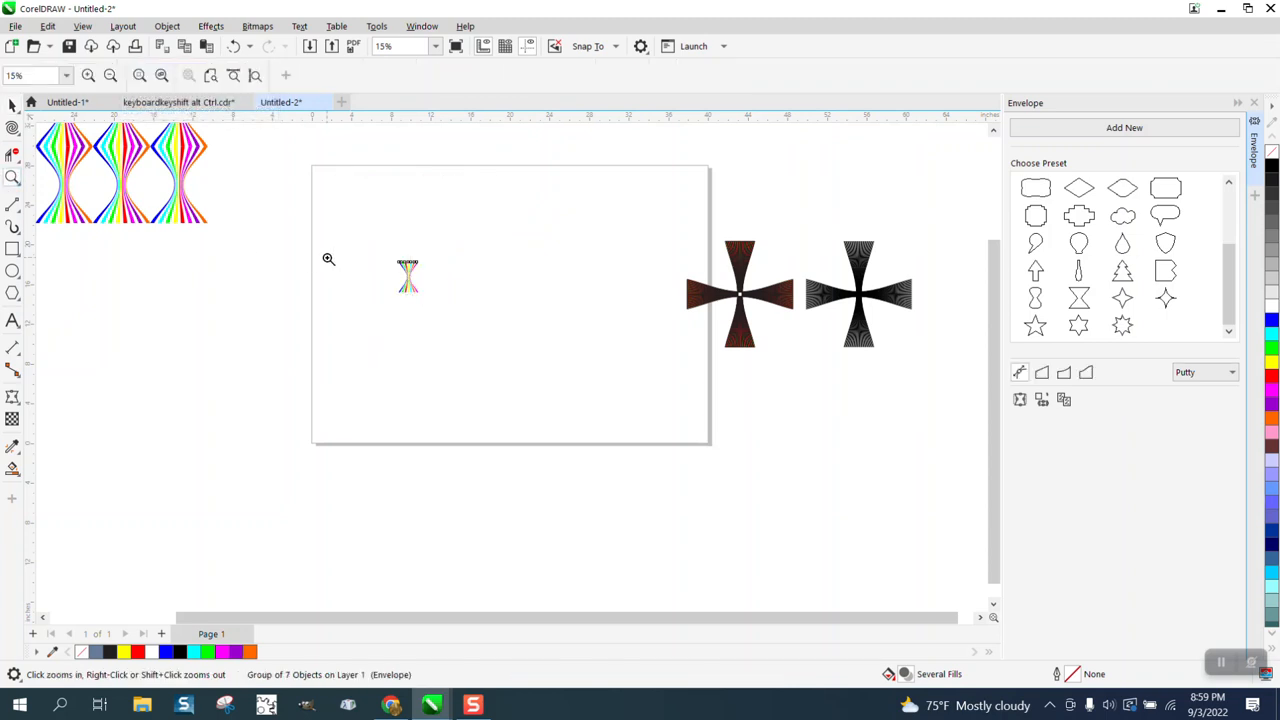
drag(537, 348, 537, 348)
click(12, 104)
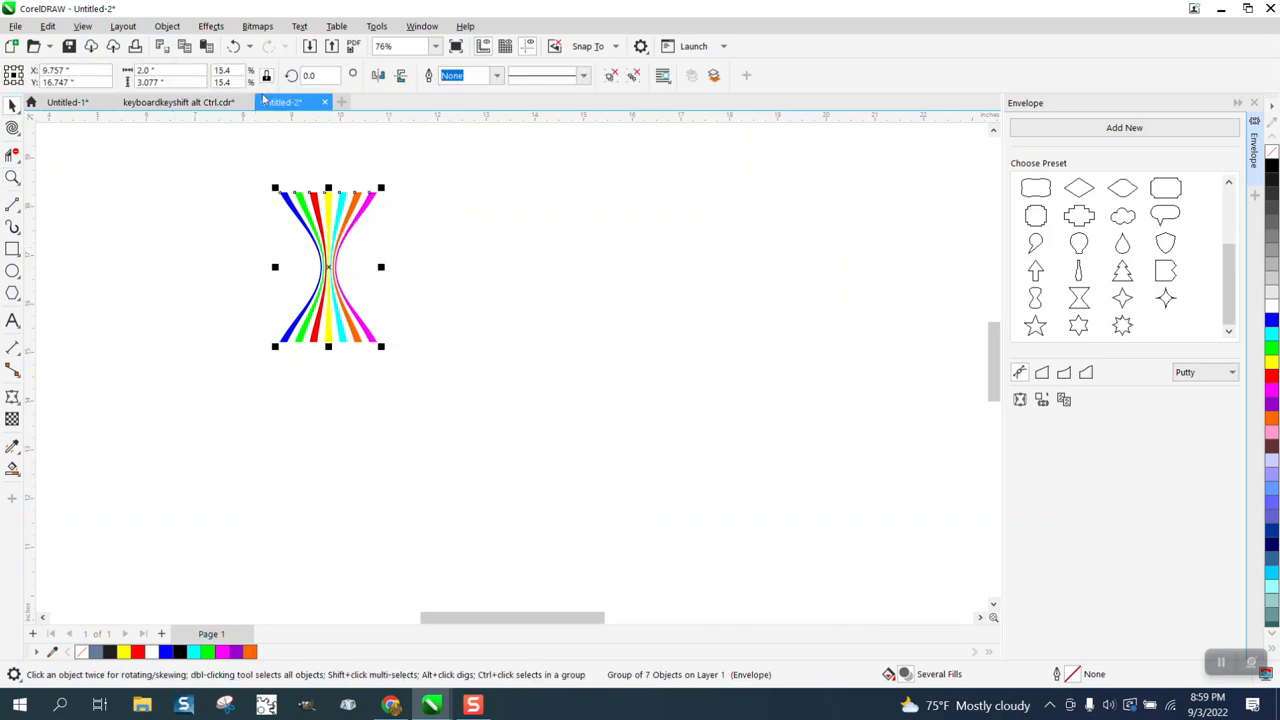
drag(188, 82, 63, 81)
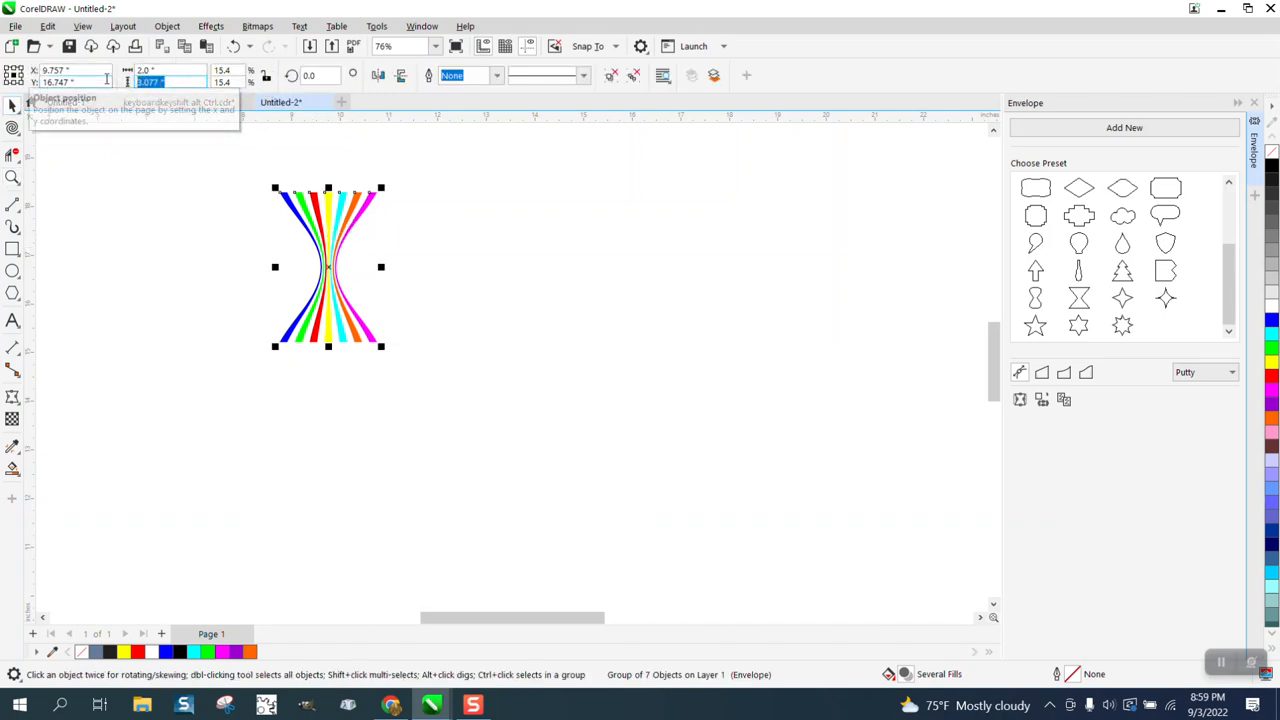
text(4)
key(Return)
click(177, 127)
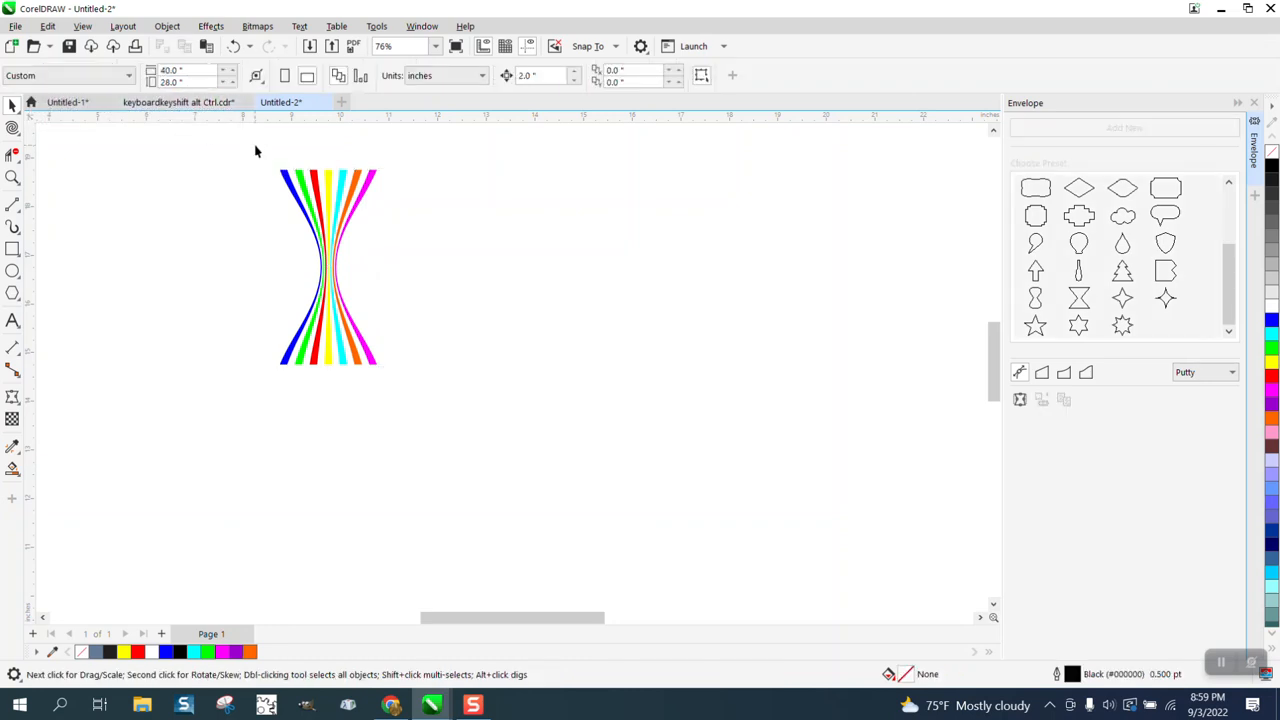
Duplicate the hourglass group three times to the right at 2-inch spacing, forming a row of four.
click(296, 179)
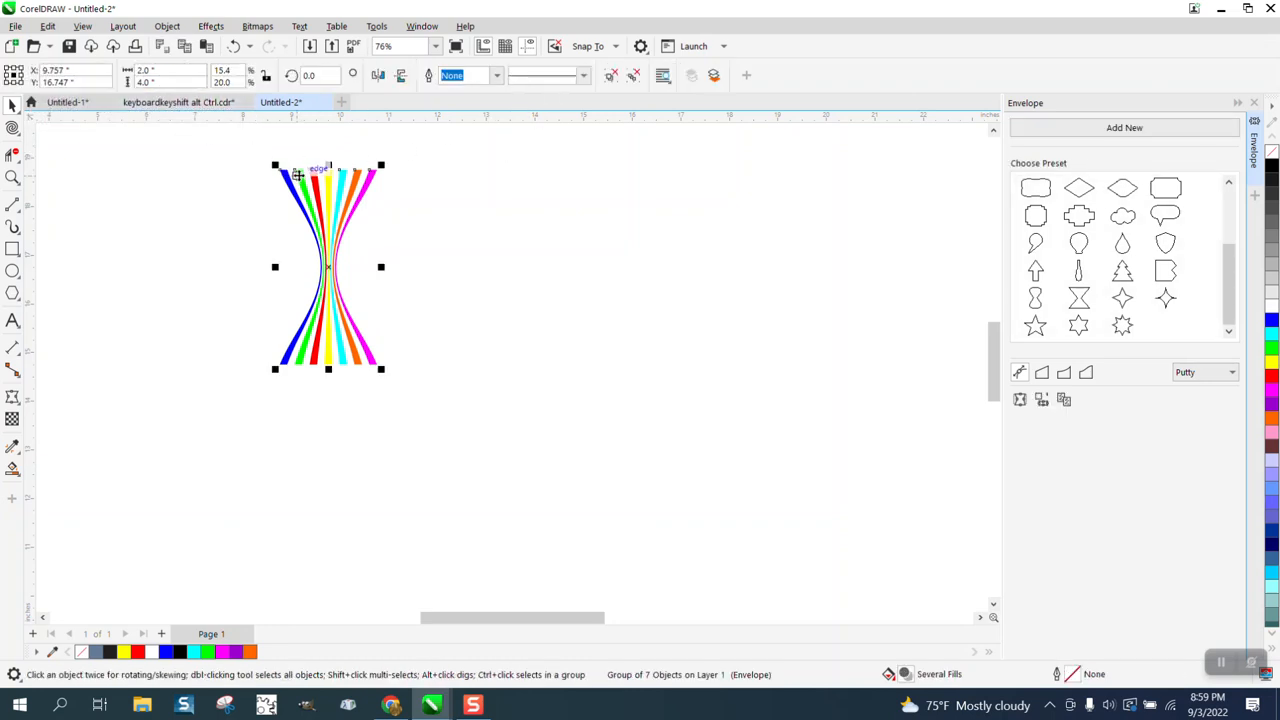
key(ctrl+d)
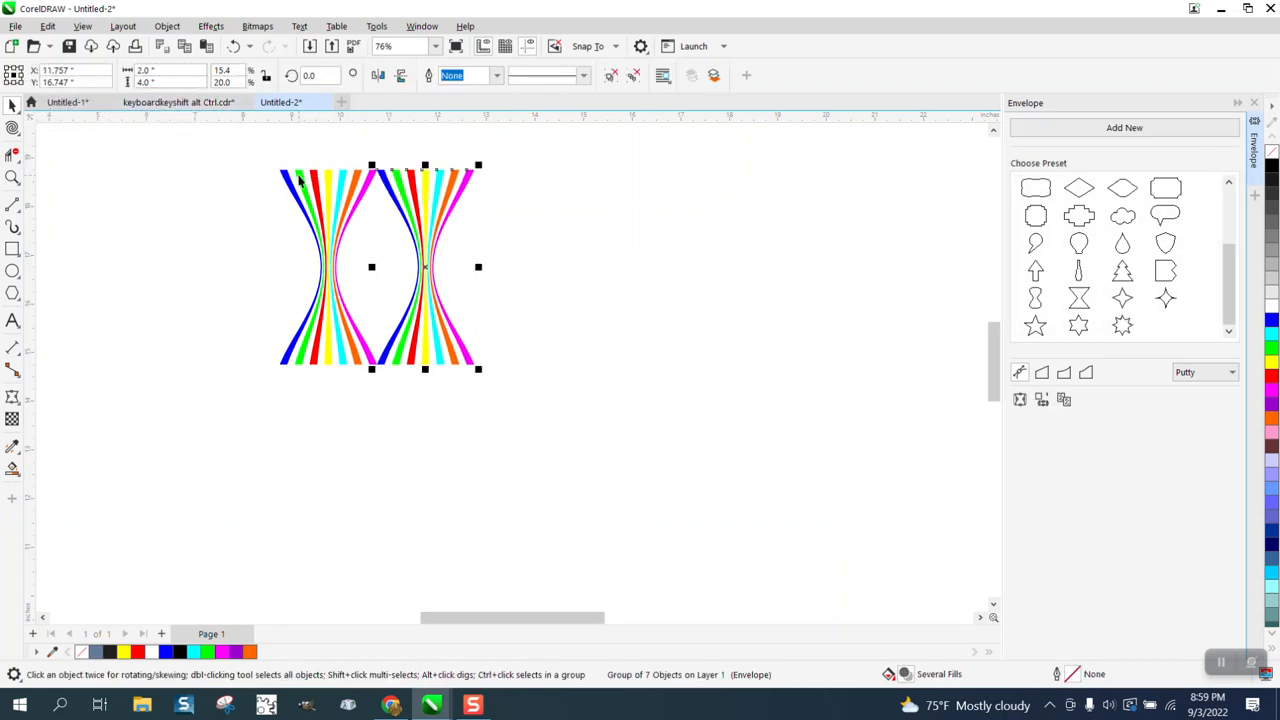
key(ctrl+d)
key(ctrl+d)
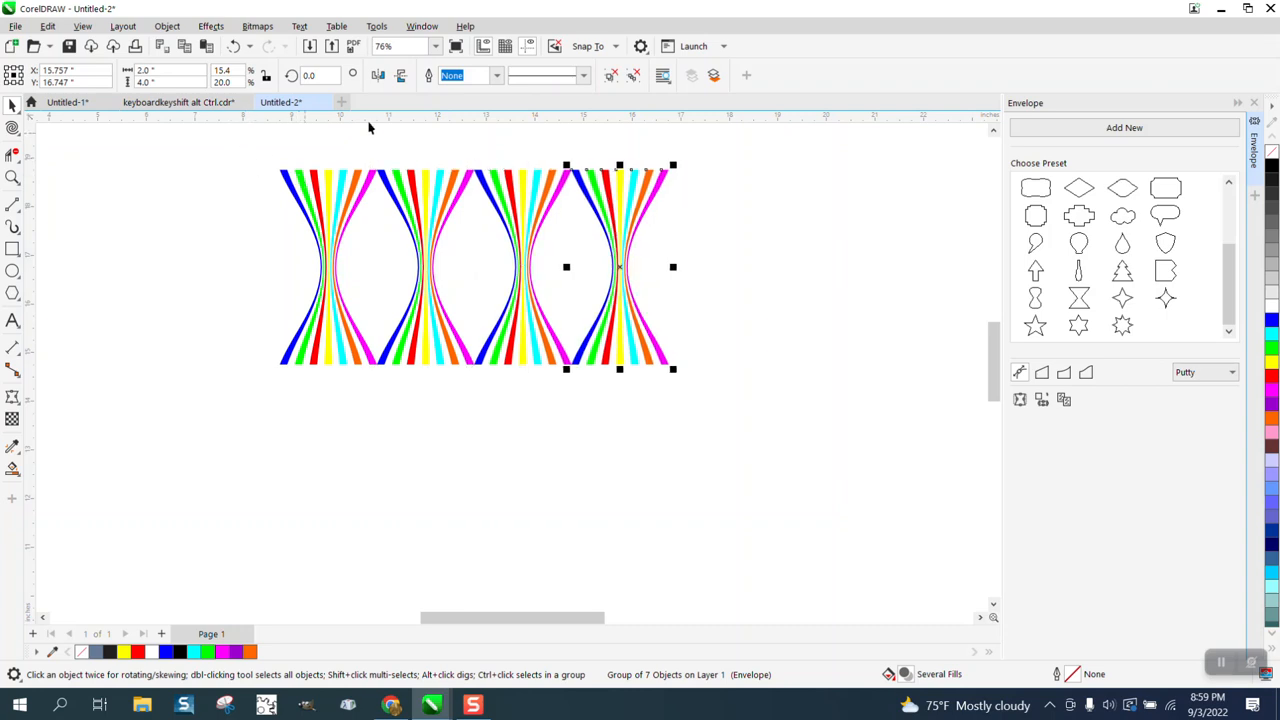
Set the nudge distance to 4 inches and duplicate the whole row of four directly below the original.
click(486, 130)
click(557, 77)
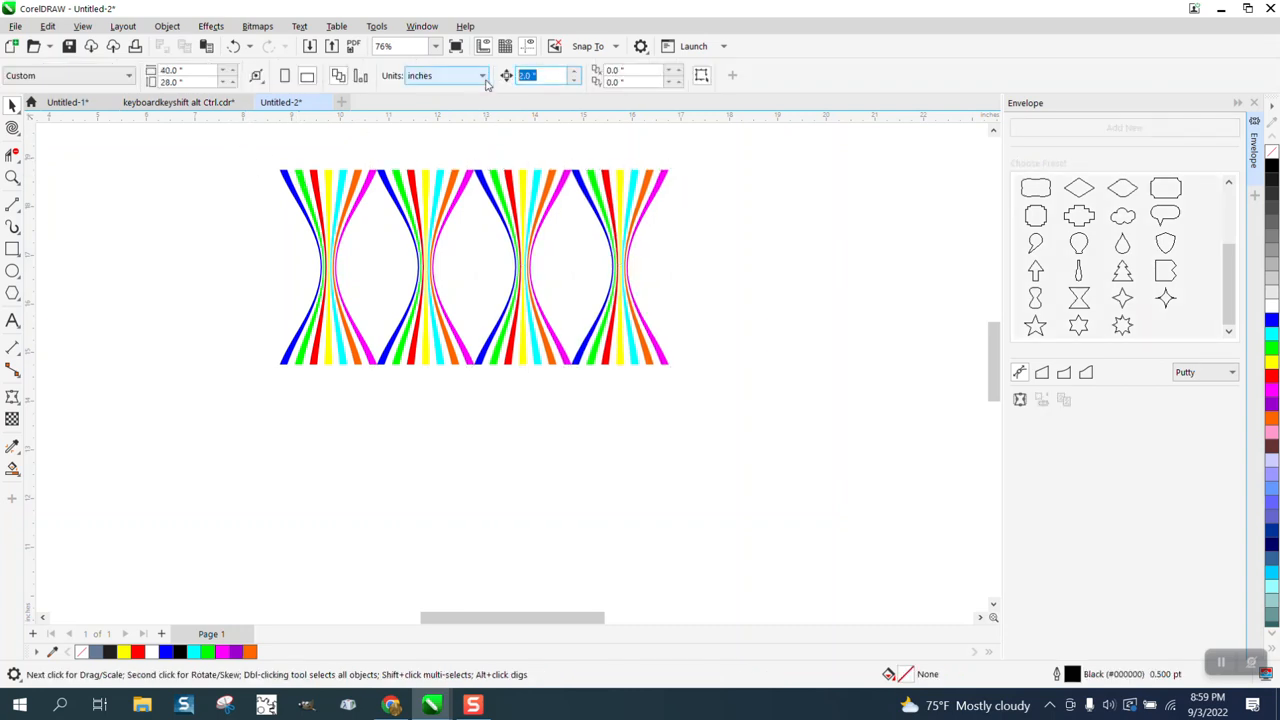
text(4)
drag(232, 137, 790, 450)
key(ctrl+d)
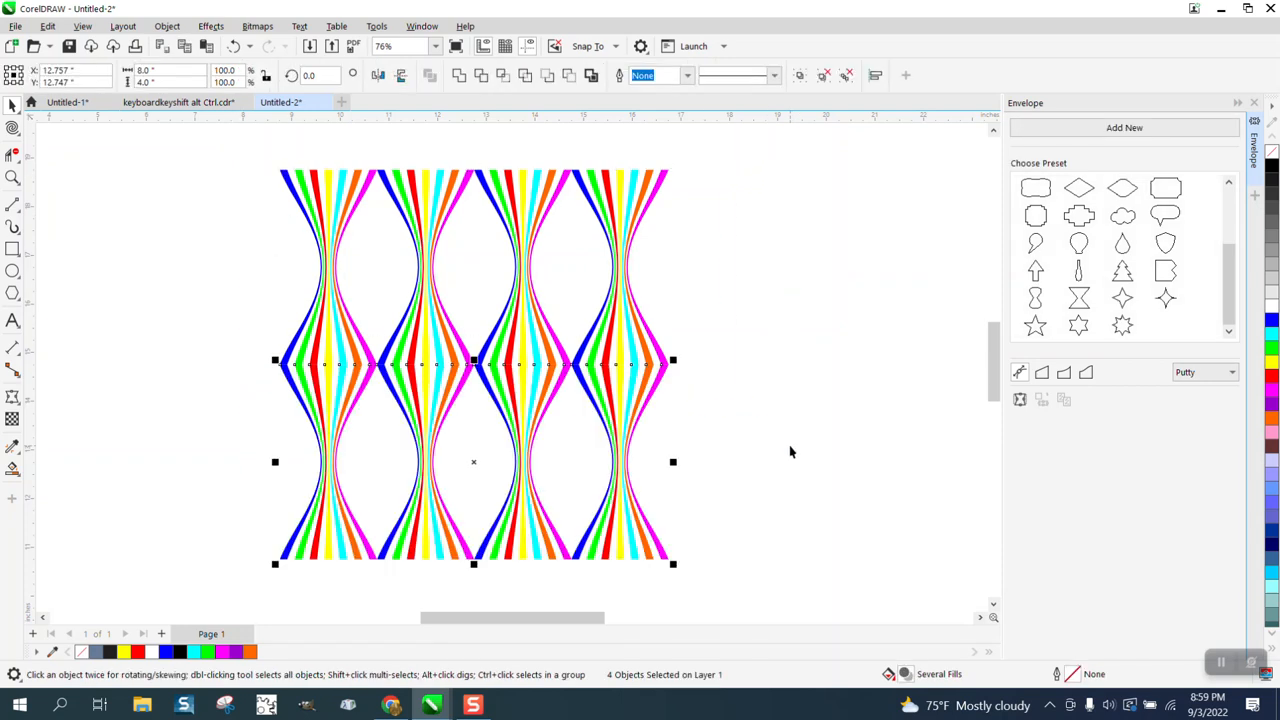
Draw a vertical 2-point line about 6.5 inches long to the right of the rainbow pattern.
scroll(610, 335, down, 2)
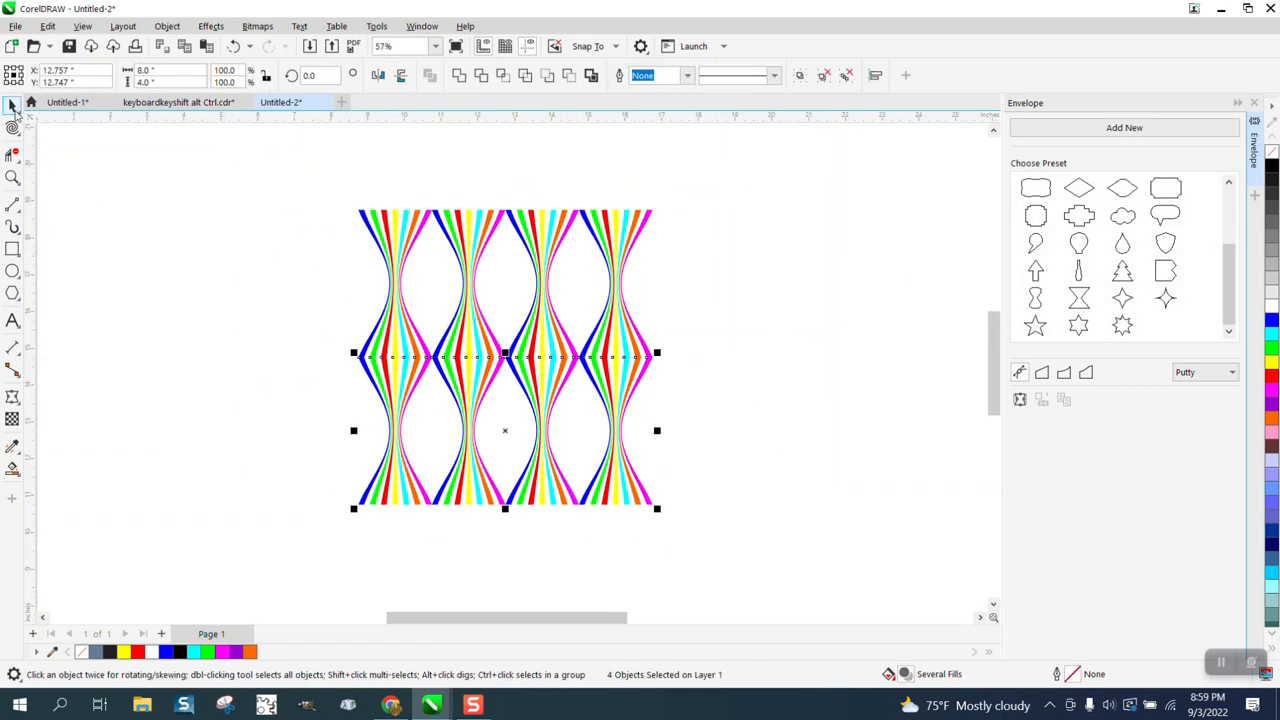
click(12, 178)
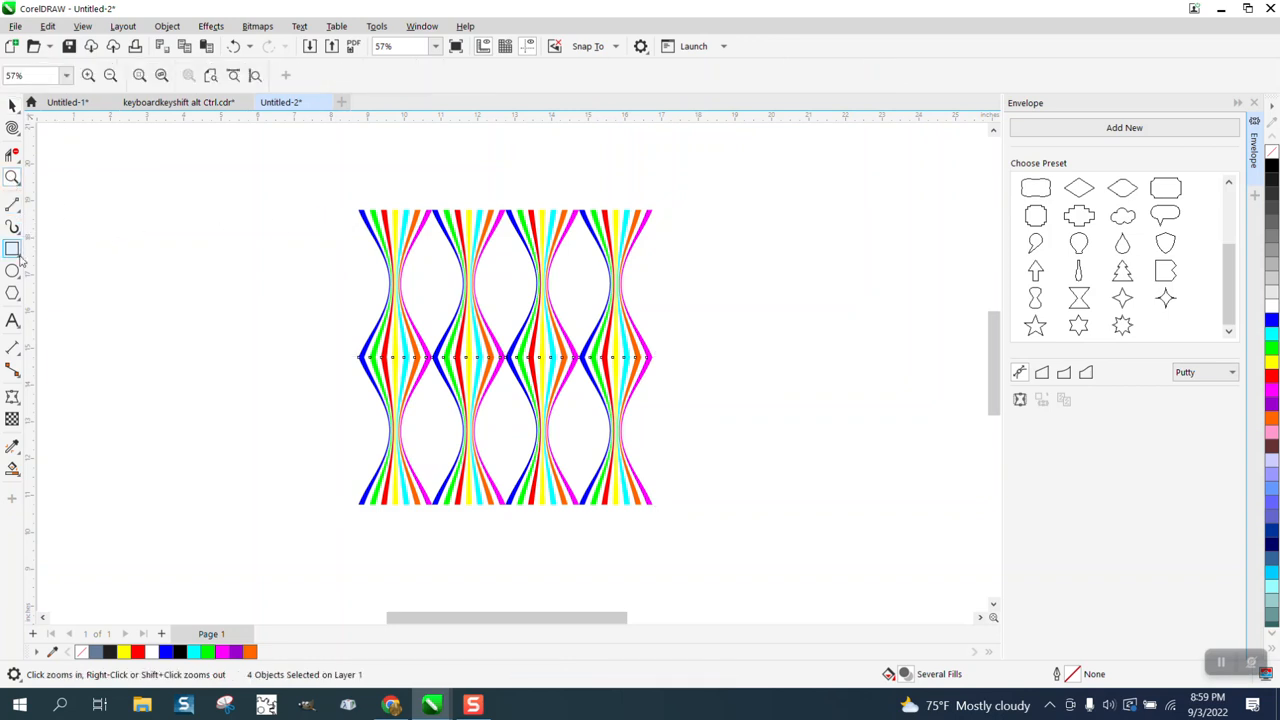
click(19, 214)
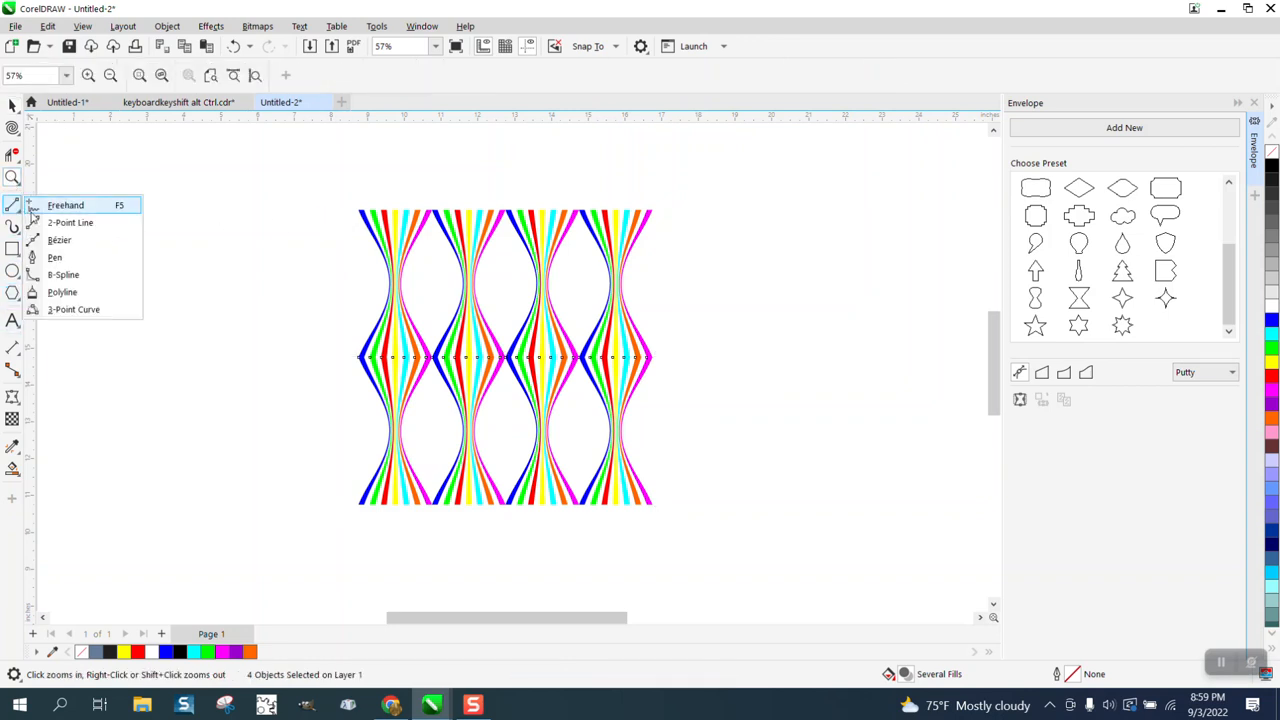
click(67, 222)
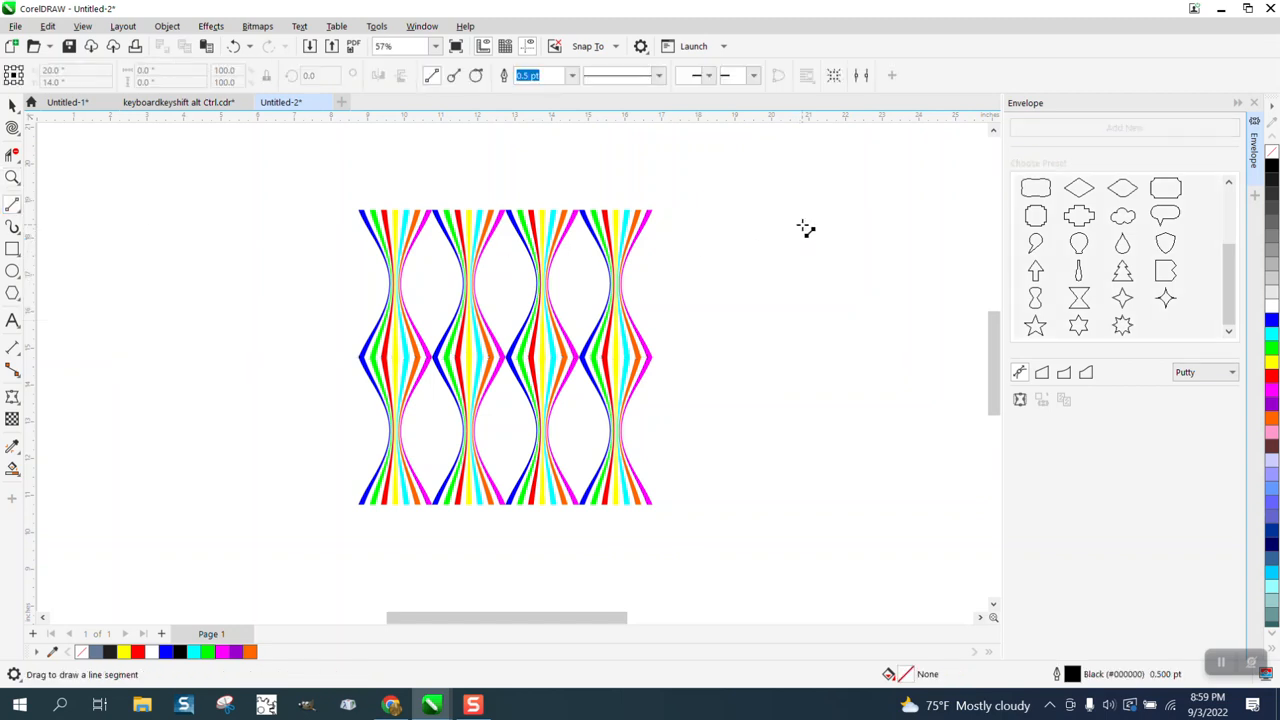
drag(813, 229, 808, 470)
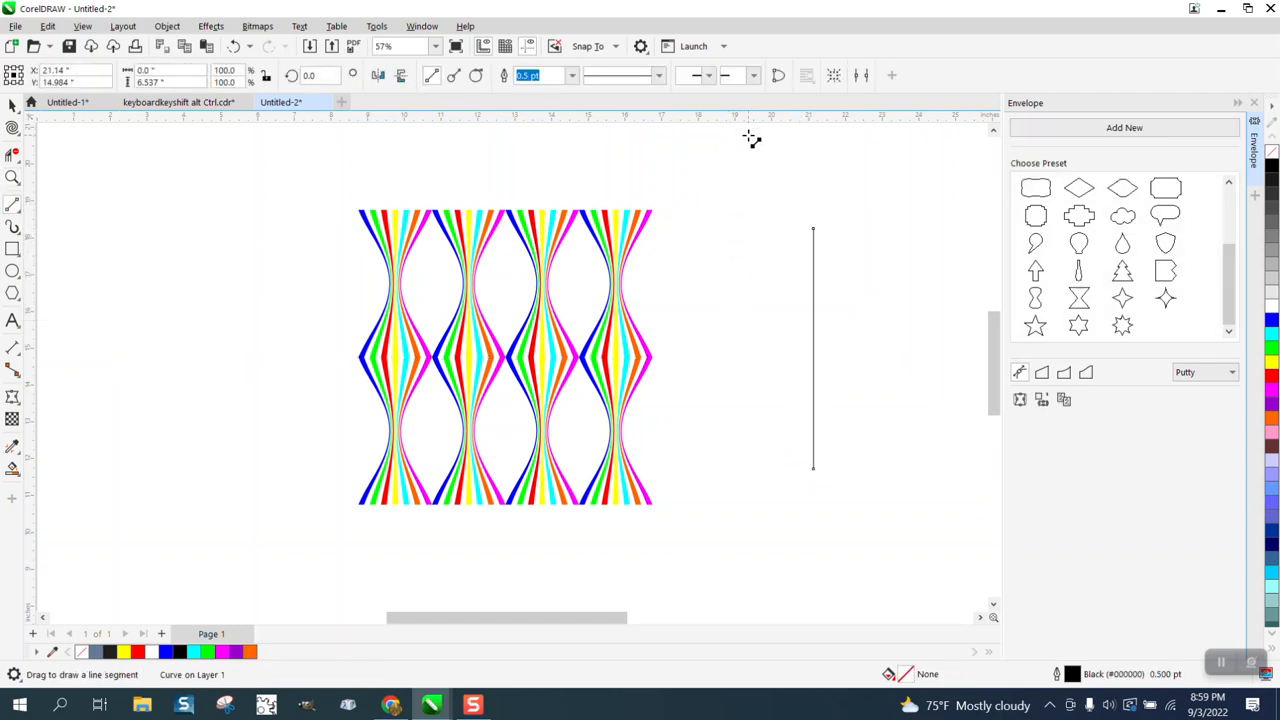
Create 30 parallel copies of the line to its right at 0.098-inch spacing and colour all the lines red.
click(861, 76)
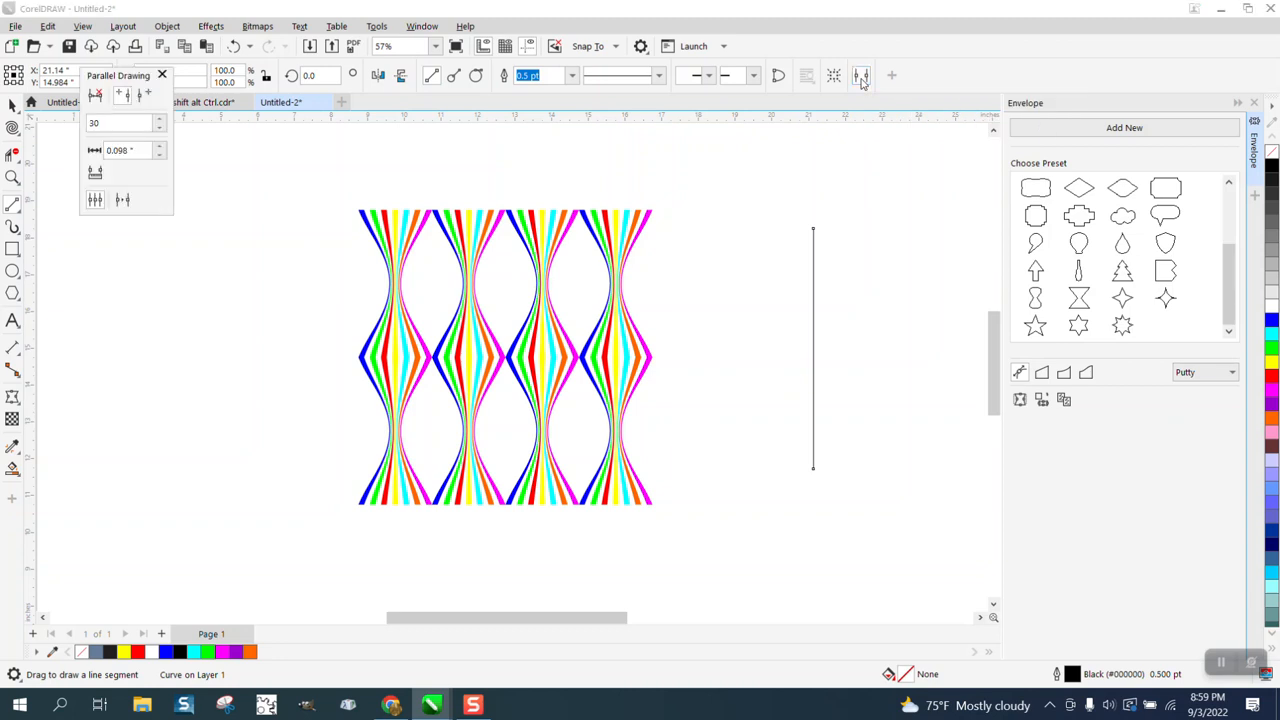
click(123, 202)
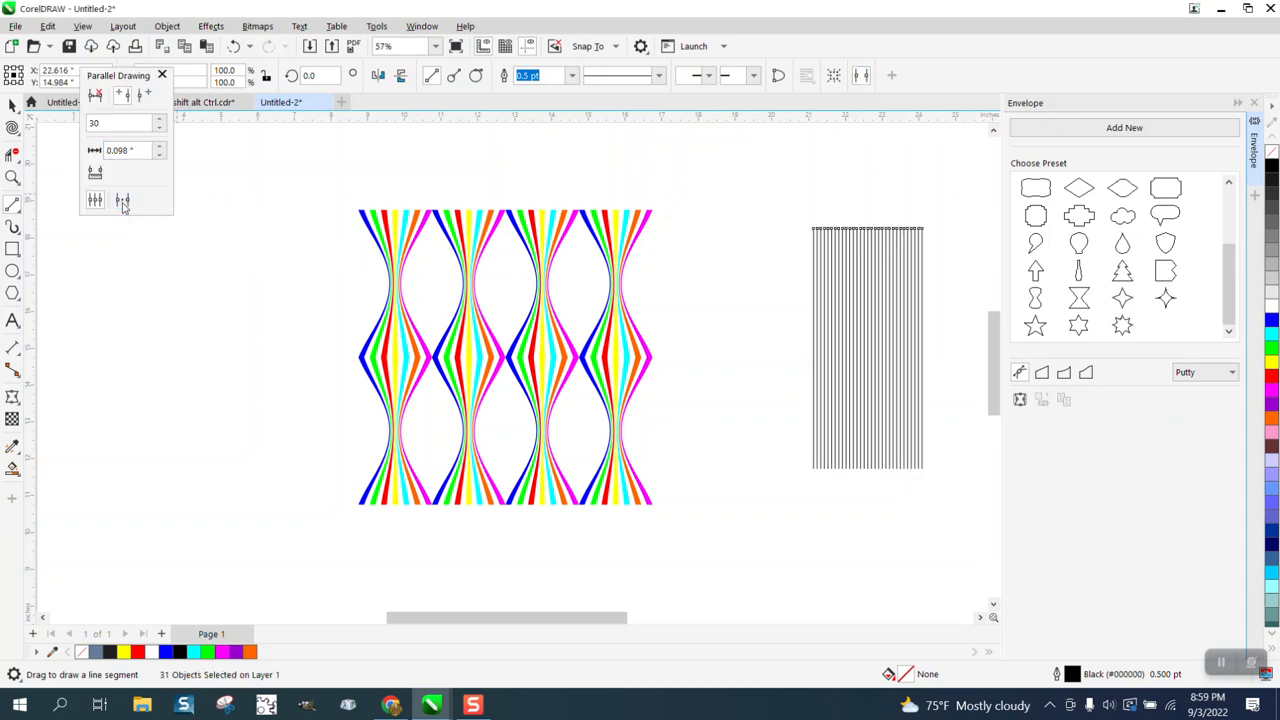
right_click(1272, 375)
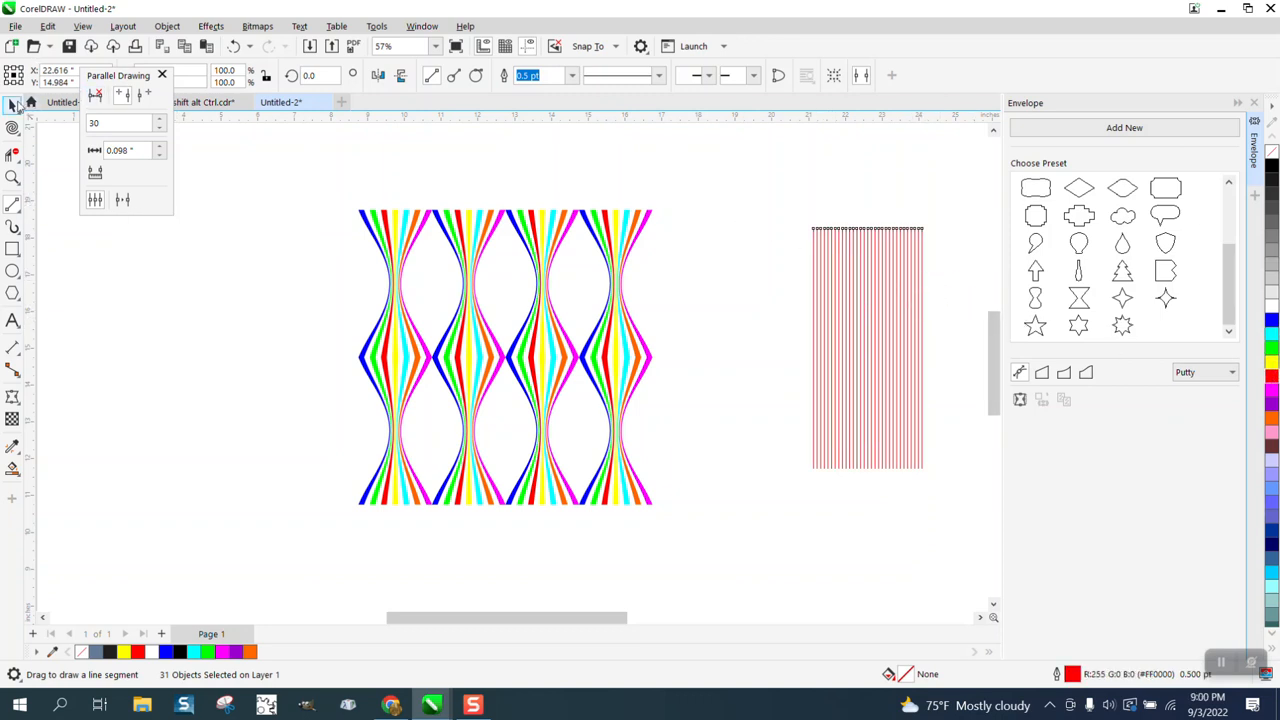
Select all the red parallel lines and group them.
click(12, 105)
drag(789, 201, 810, 333)
drag(951, 506, 952, 507)
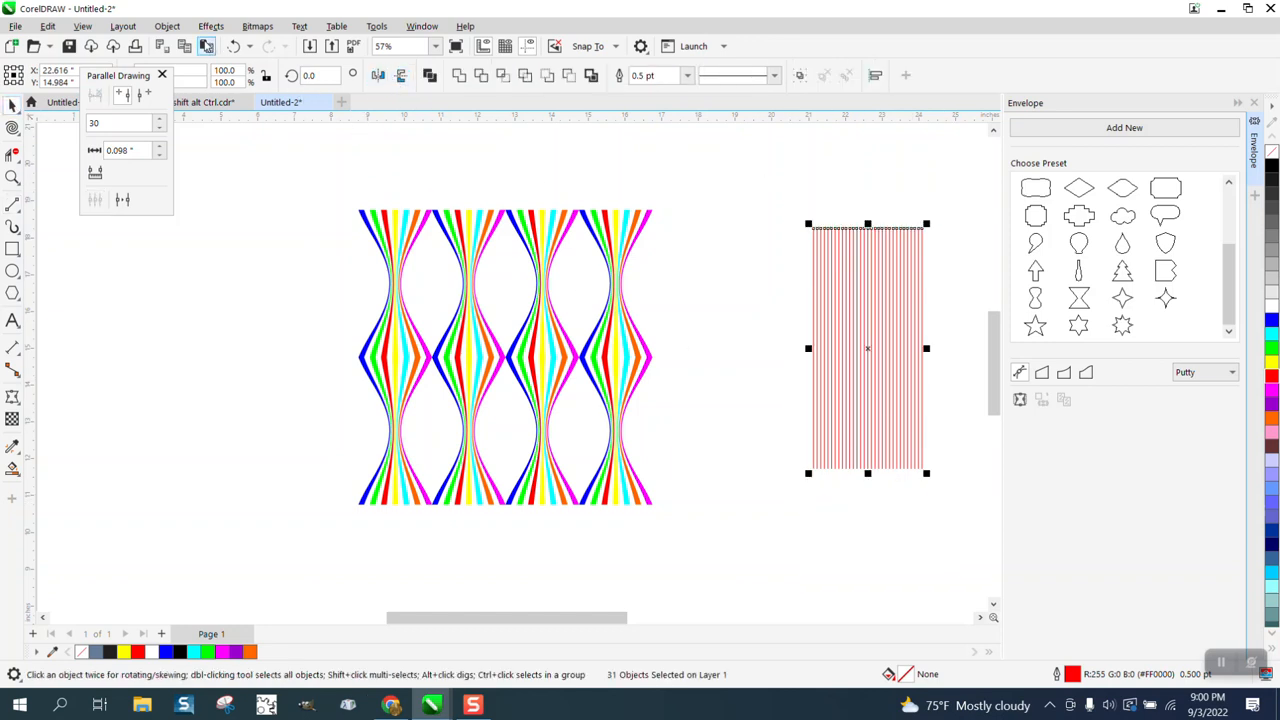
click(167, 27)
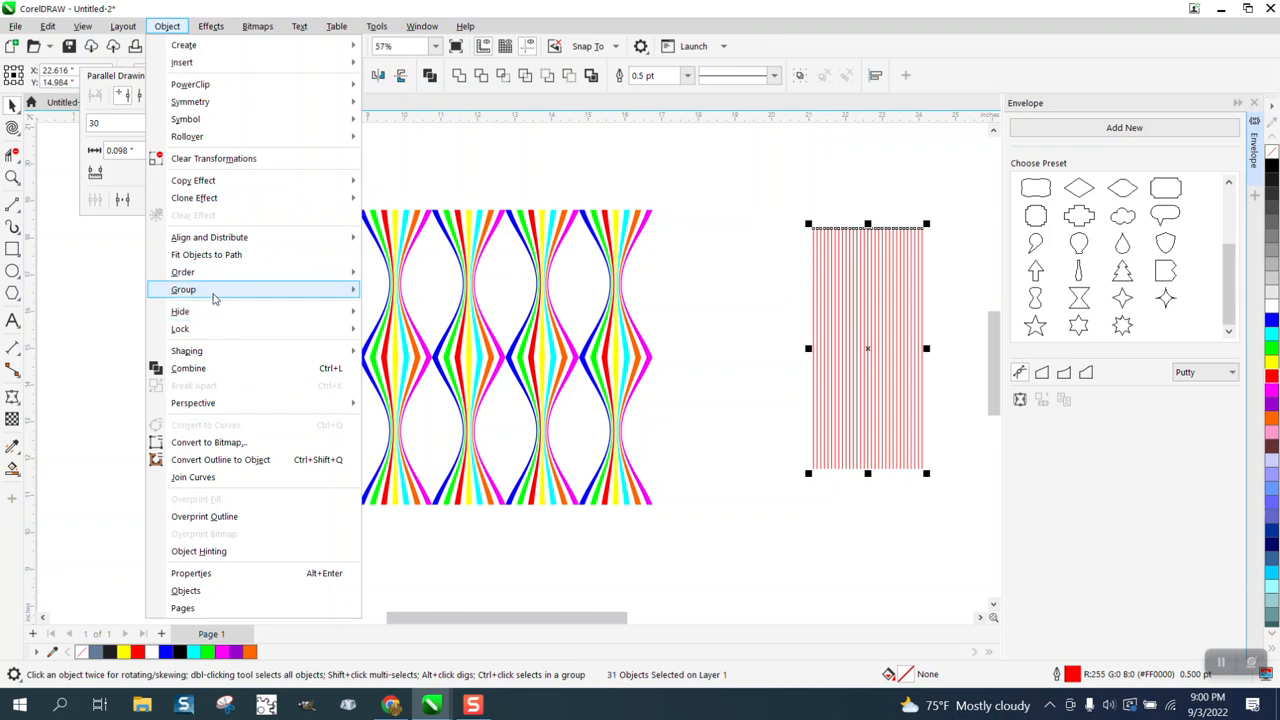
mouse_move(213, 292)
click(397, 292)
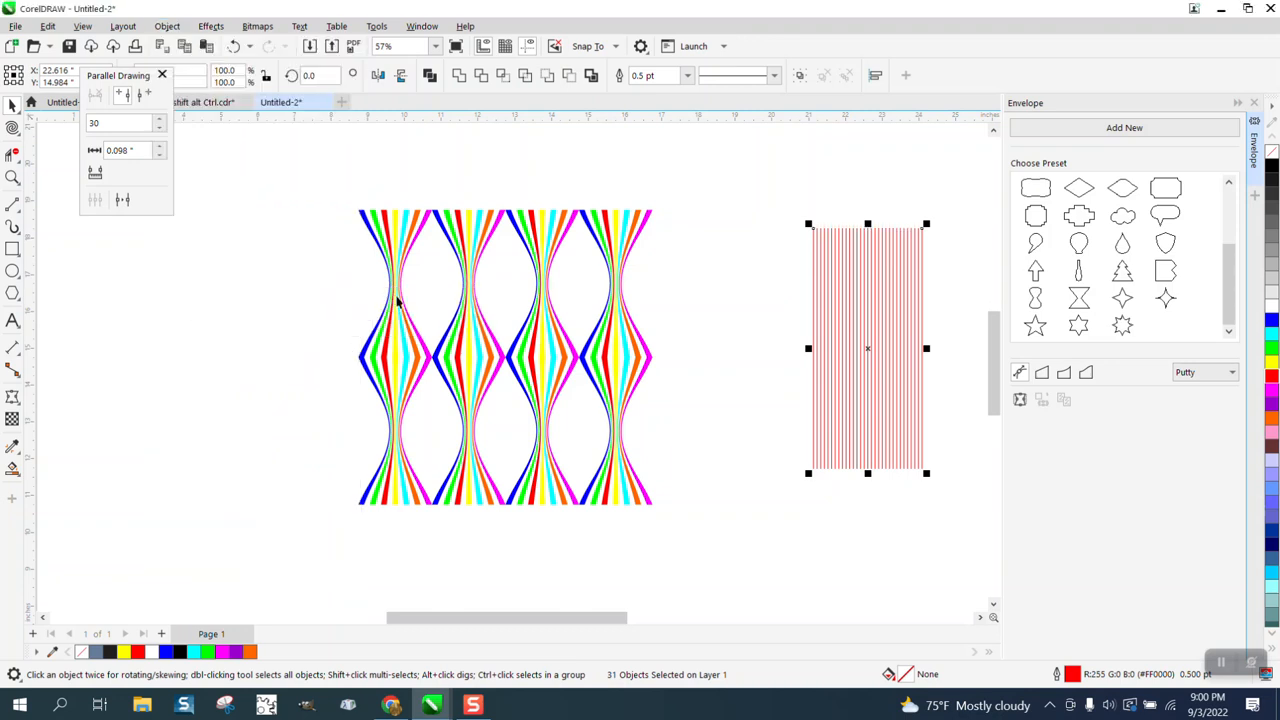
Try the sharp-cornered hourglass envelope preset on the grouped red lines and undo it.
click(1078, 300)
click(11, 176)
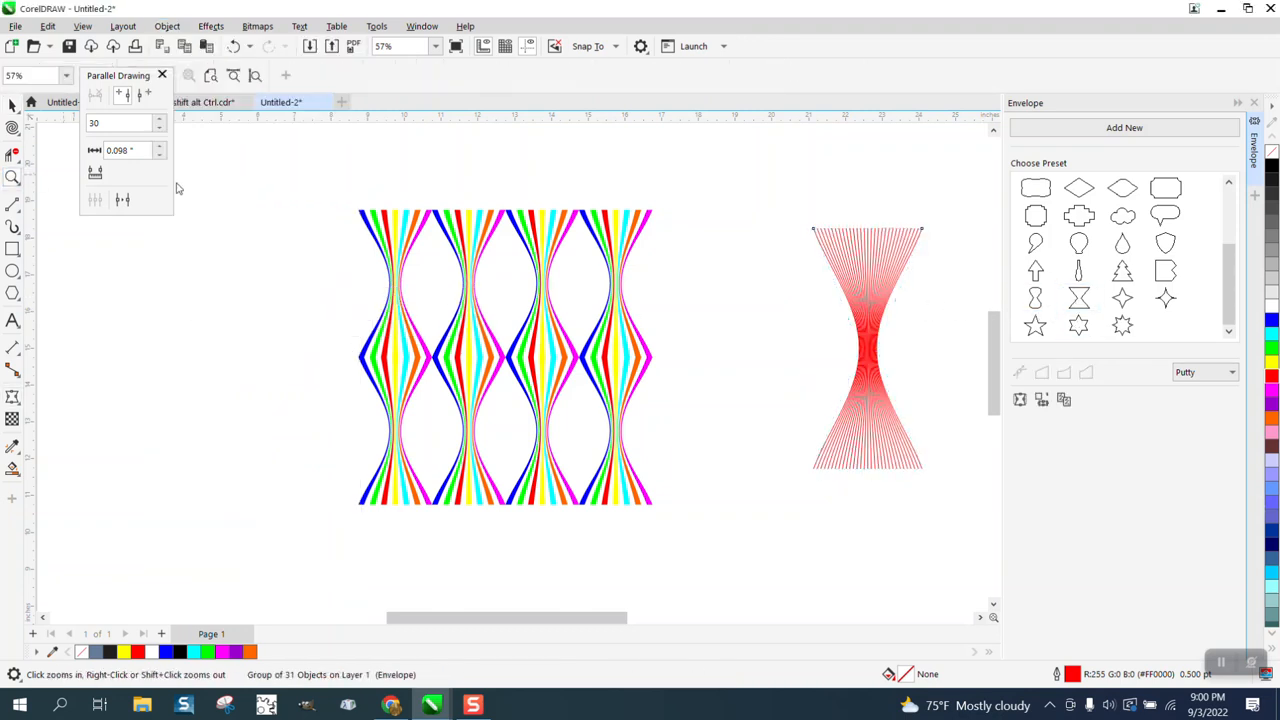
drag(802, 210, 968, 492)
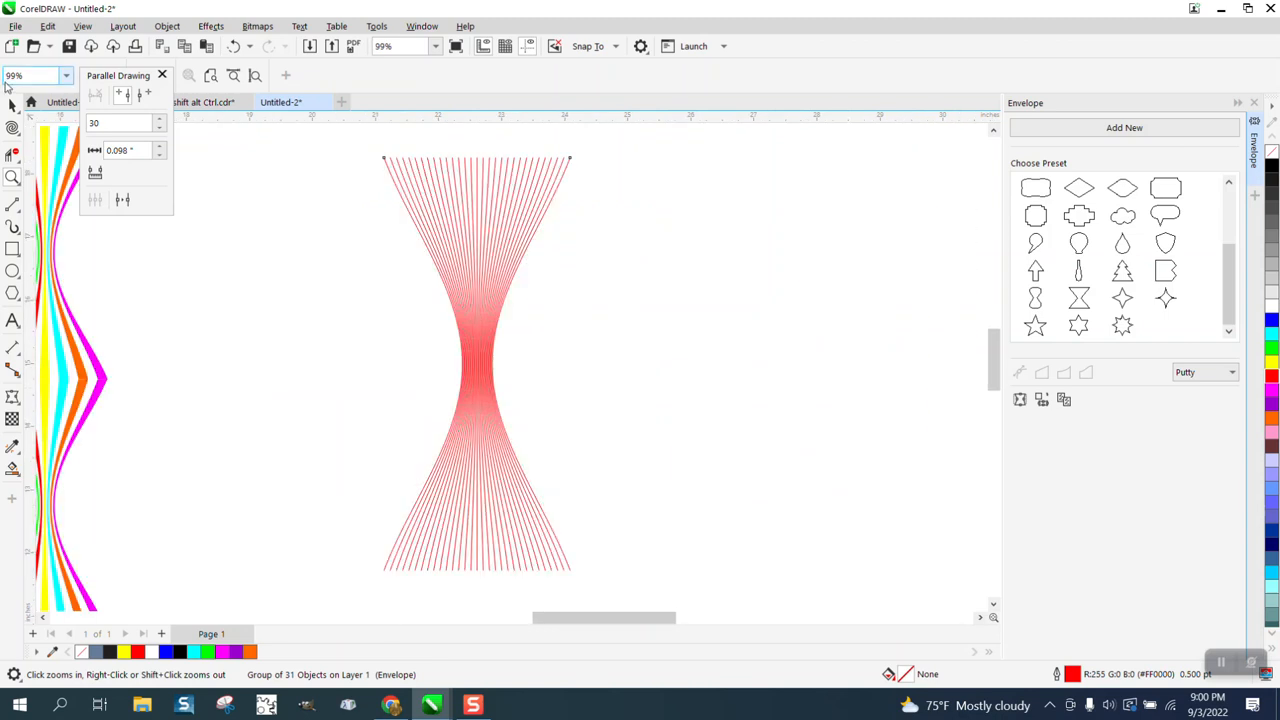
click(12, 105)
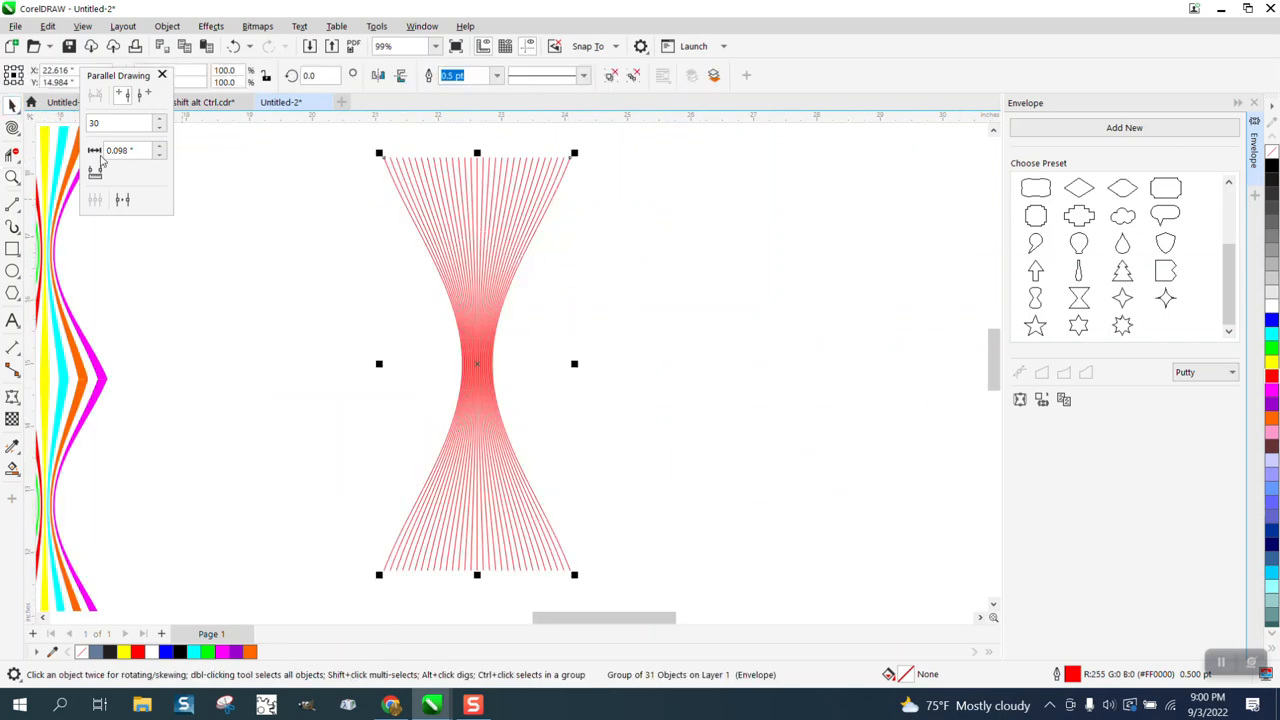
click(233, 46)
Try the balloon and teardrop envelope presets on the red line group, undoing each one.
click(1080, 245)
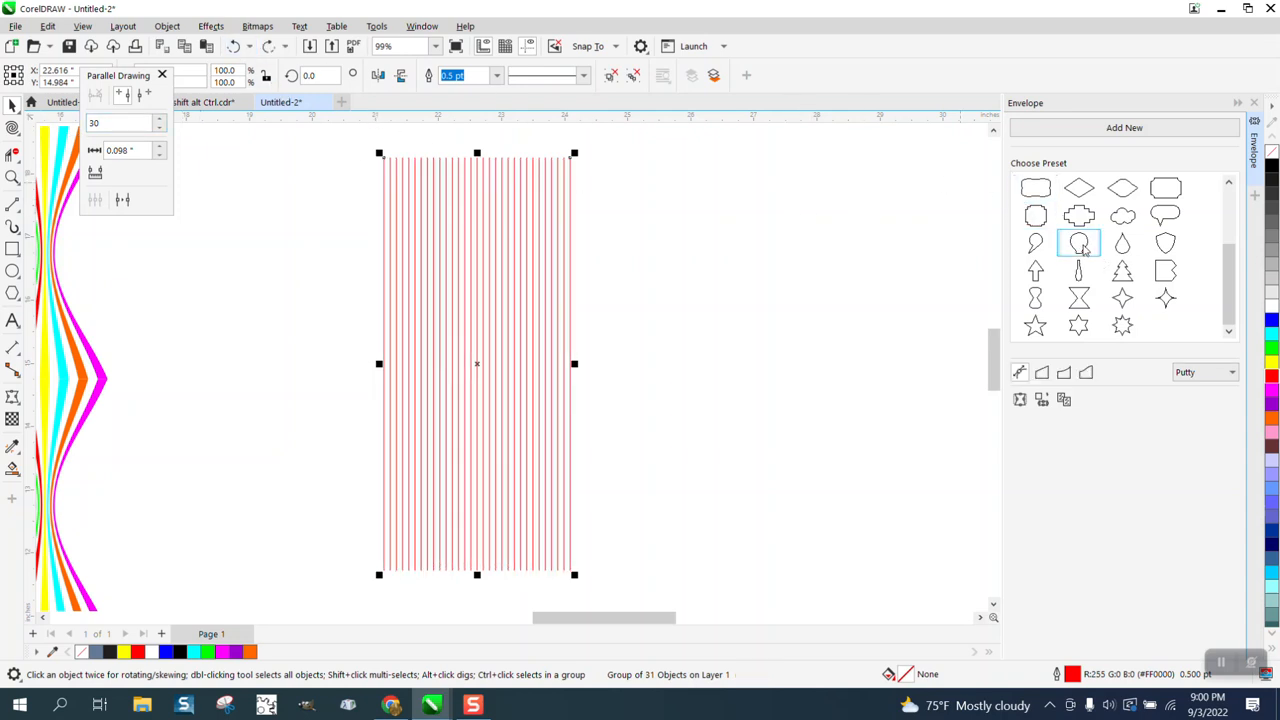
click(236, 46)
click(1123, 247)
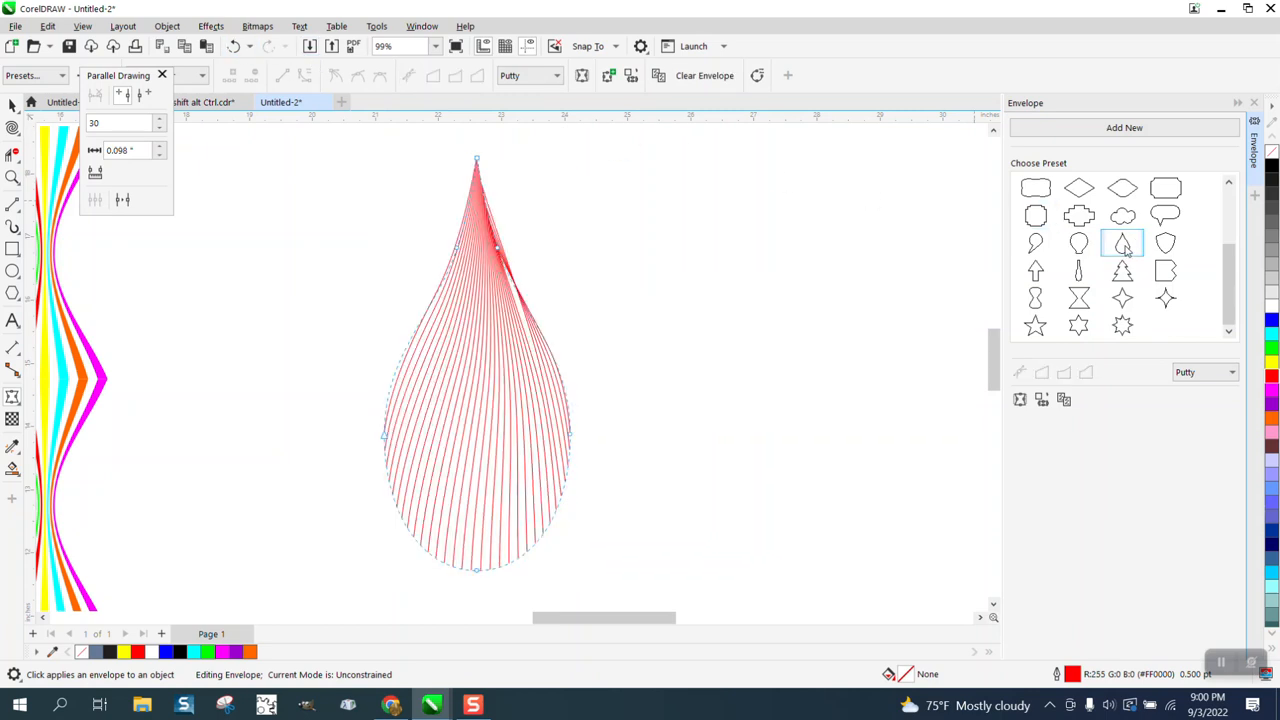
click(236, 46)
Apply the rounded hourglass envelope preset to the red line group.
click(1036, 298)
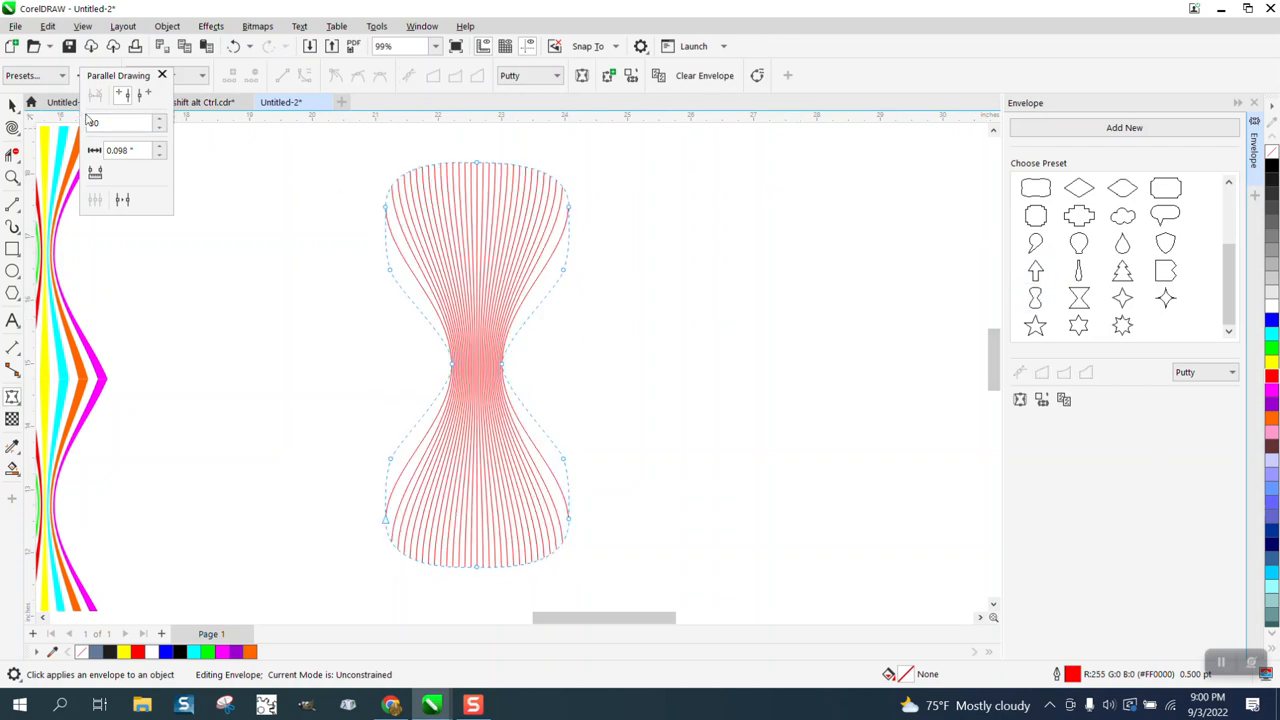
click(12, 105)
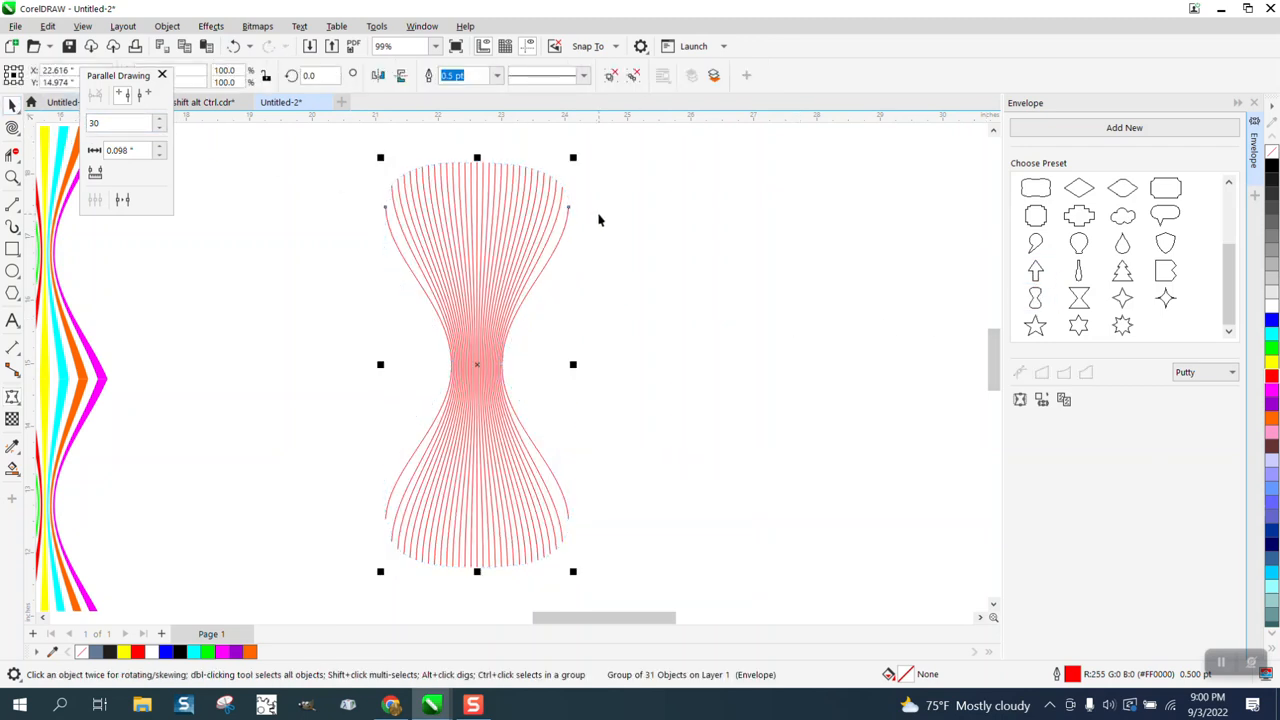
scroll(595, 215, down, 2)
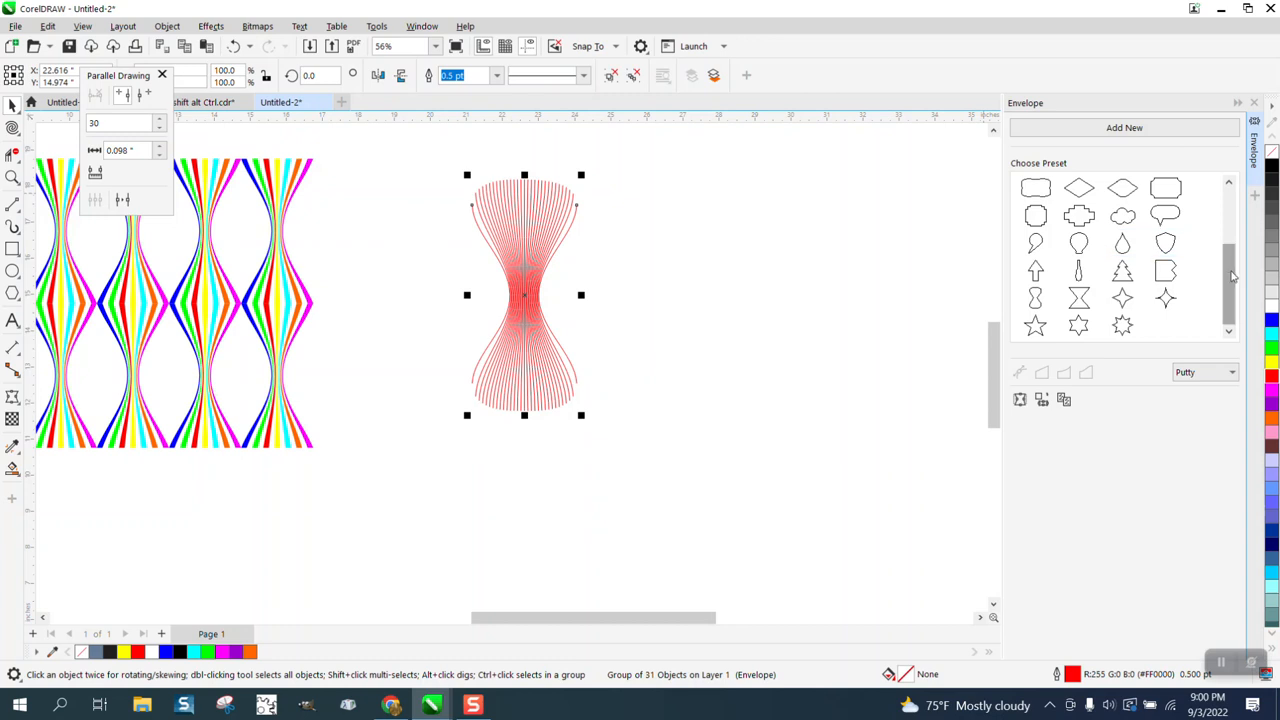
scroll(1150, 247, up, 3)
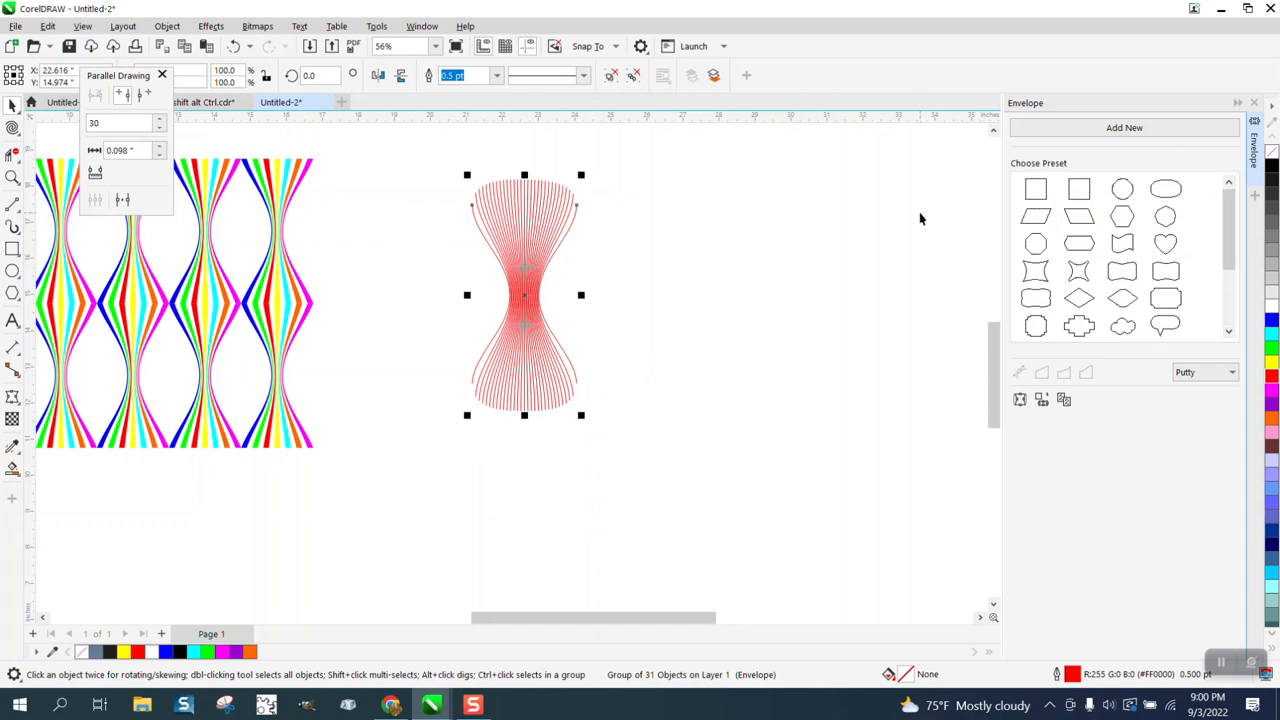